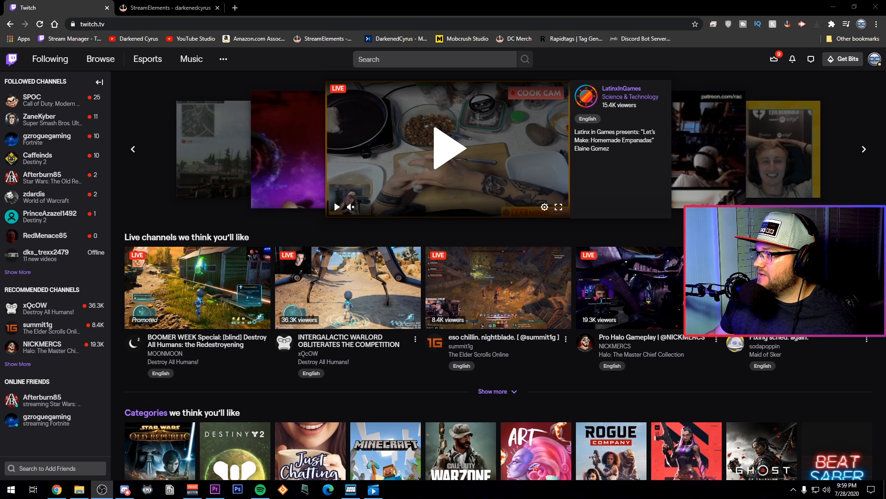
Open the Extensions page of the Creator Dashboard.
click(875, 59)
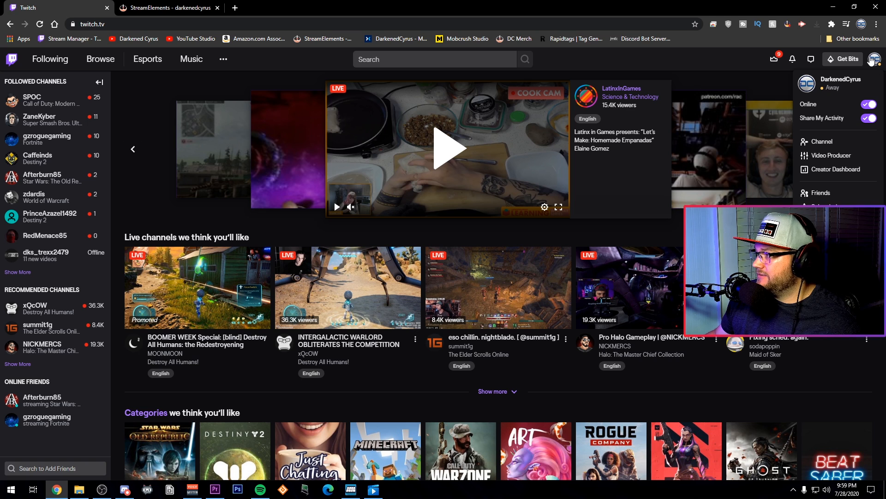
click(839, 169)
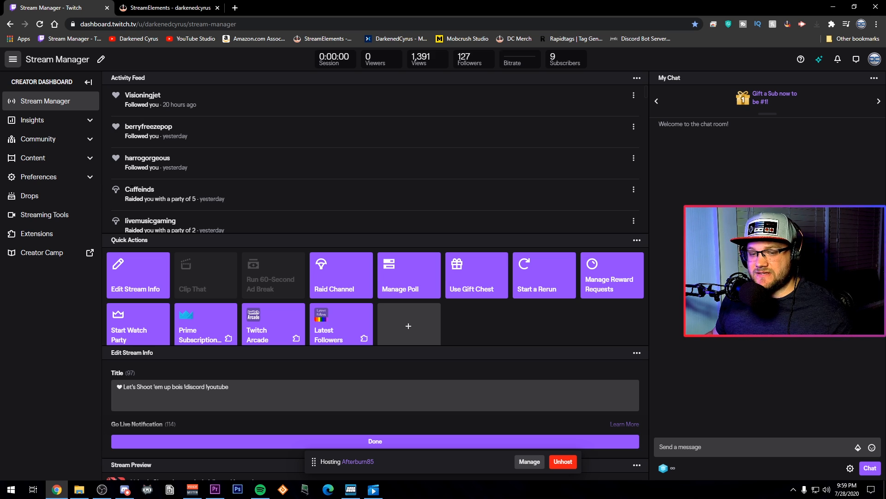
click(35, 240)
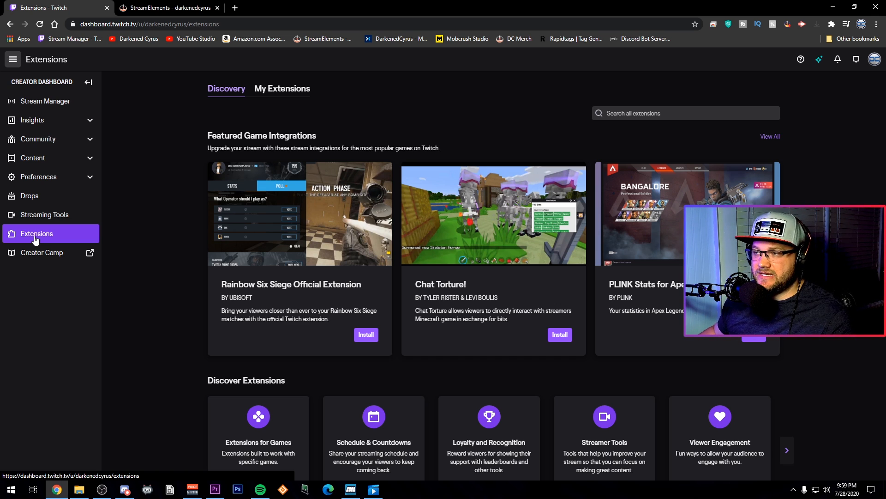
Search the extension library for "overlay", then return to Discovery and search for "alerts".
click(669, 113)
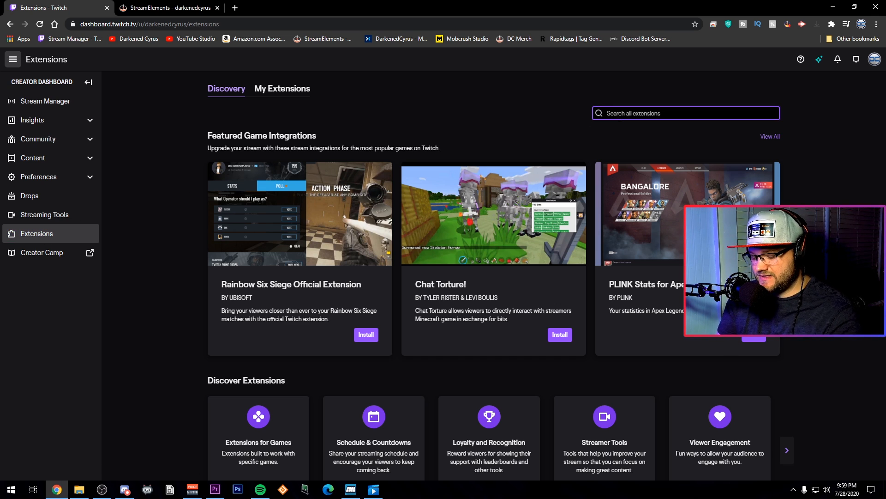
text(overlay)
key(Return)
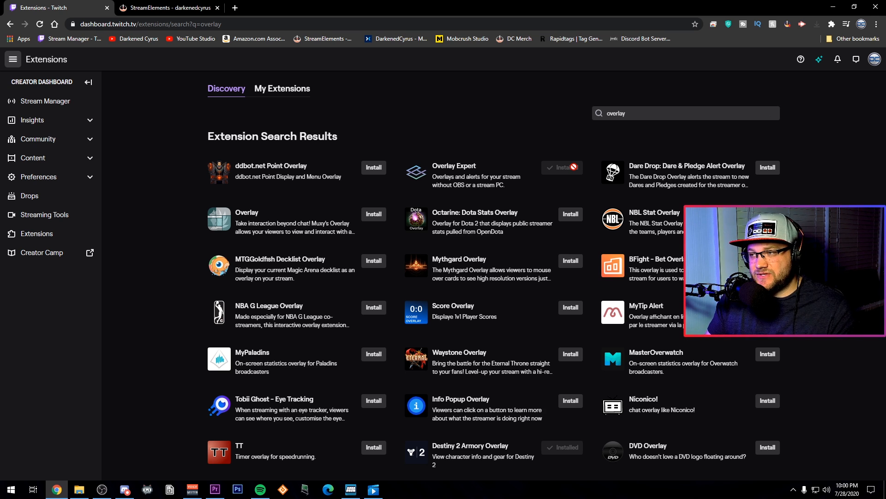
click(223, 89)
click(646, 113)
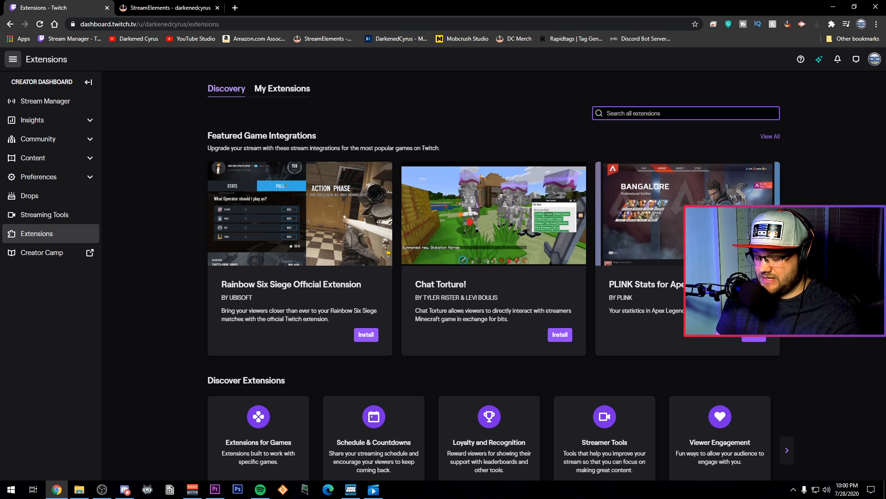
text(alerts)
key(Return)
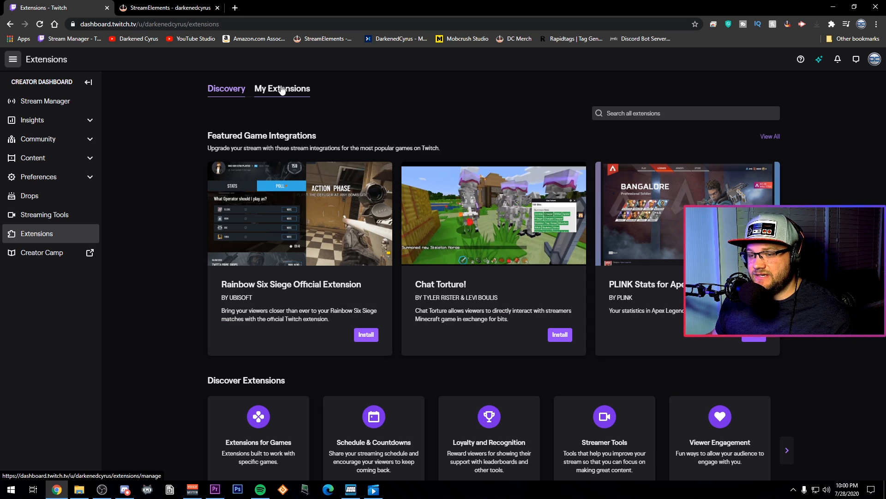
Look through the channel's own installed and activated extensions for one that provides stream alerts.
click(282, 89)
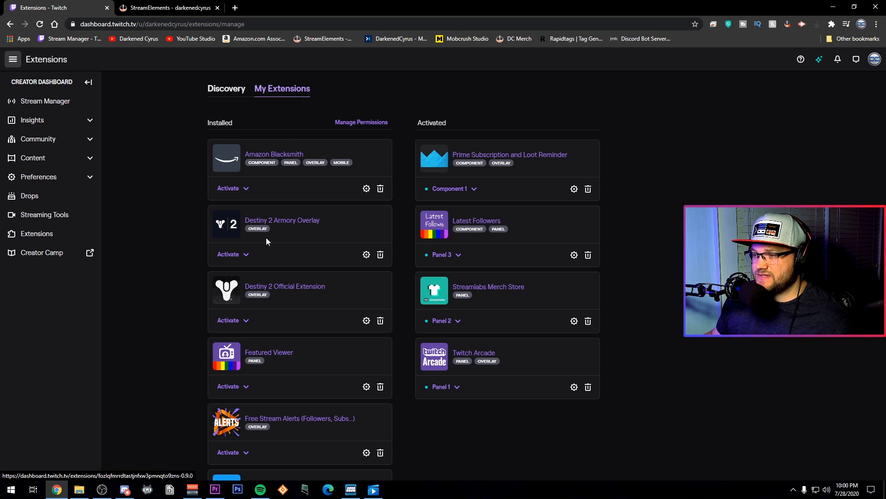
scroll(277, 288, down, 3)
scroll(277, 288, down, 5)
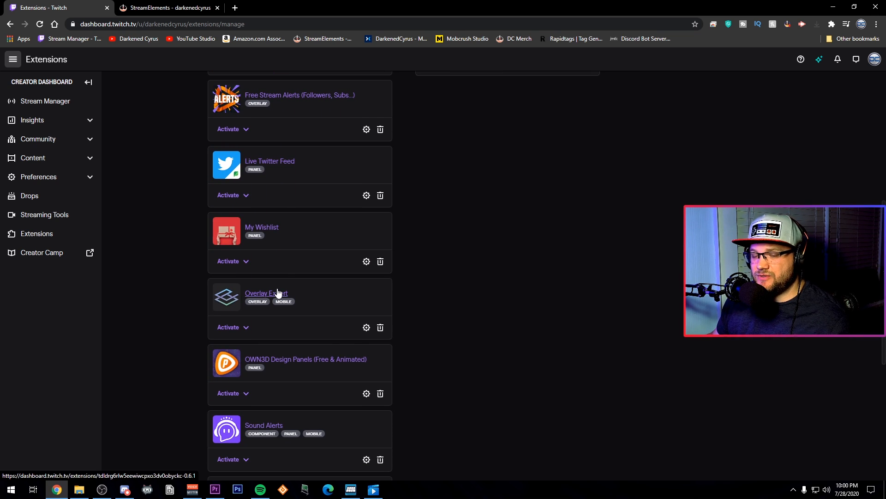
scroll(277, 291, down, 2)
scroll(278, 281, up, 8)
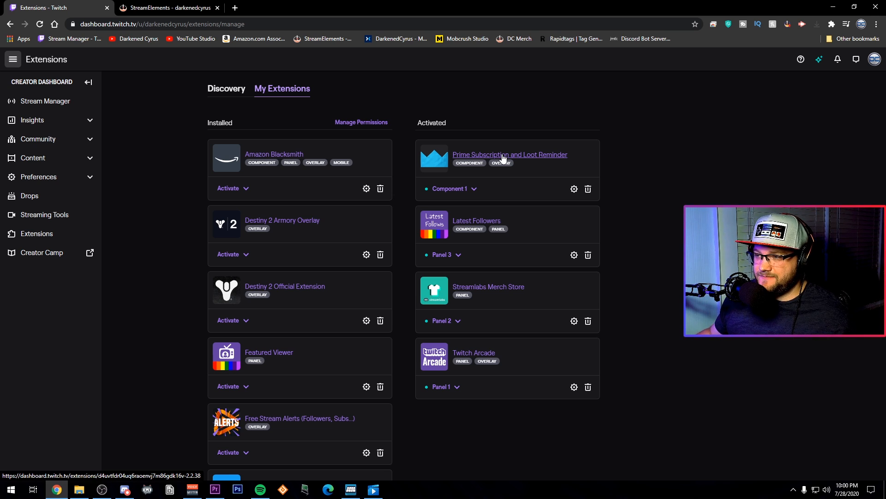
scroll(284, 226, down, 10)
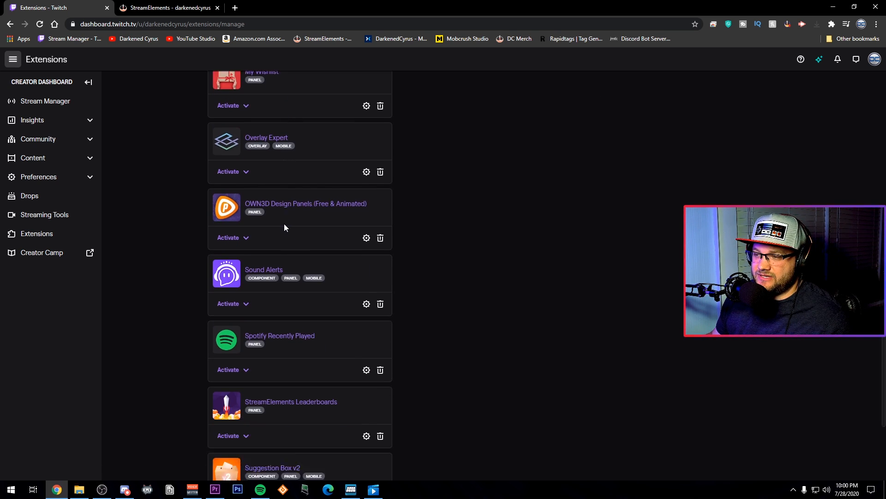
scroll(284, 227, down, 3)
scroll(284, 226, up, 1)
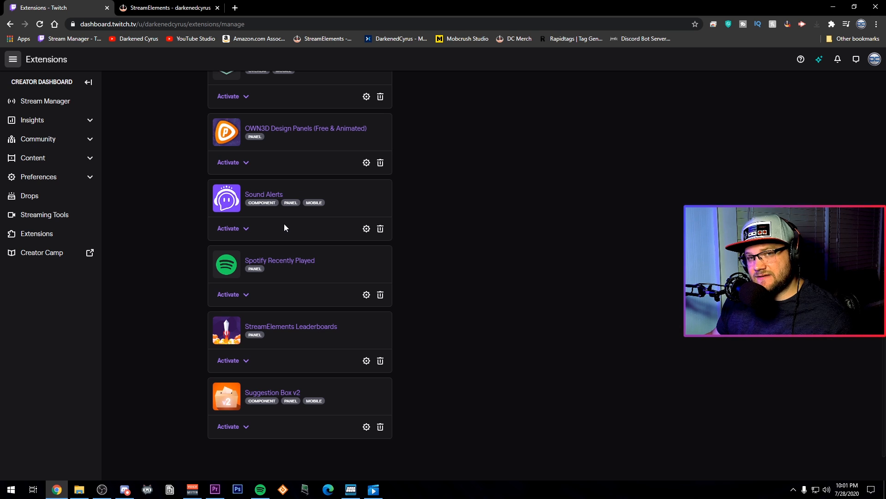
scroll(284, 226, up, 6)
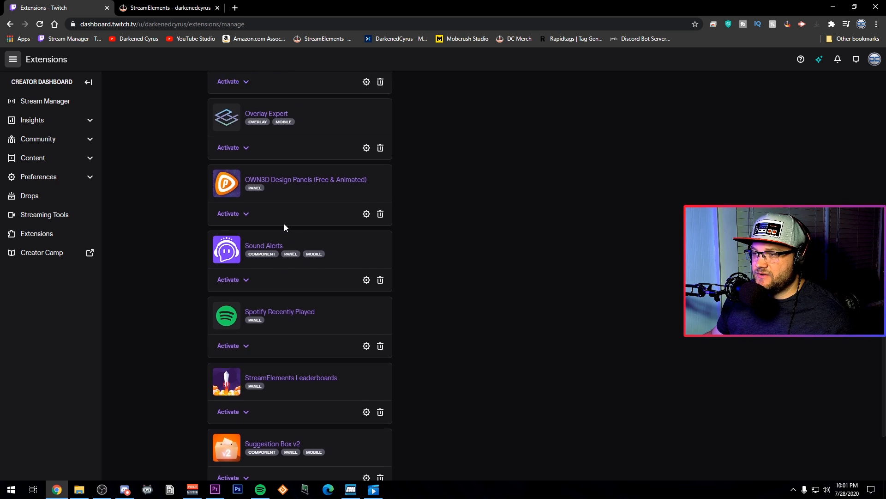
scroll(285, 228, up, 1)
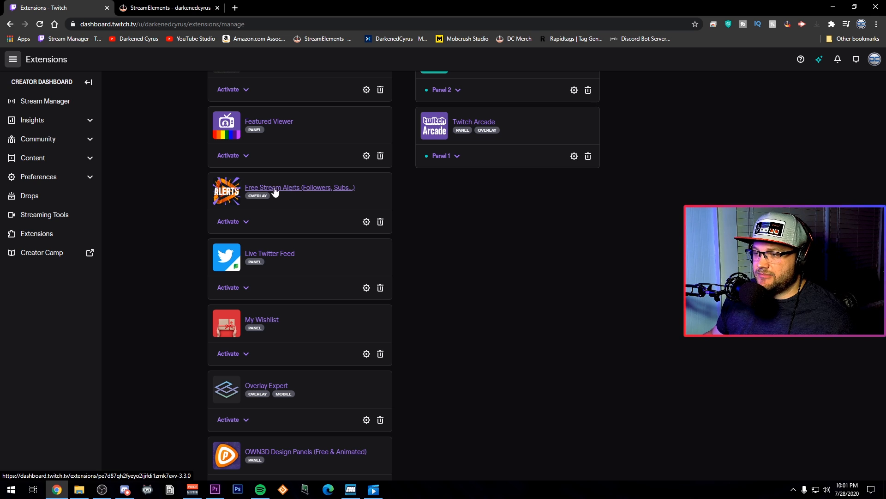
Check the activation options of Free Stream Alerts (Followers, Subs...) and open its configuration.
click(233, 222)
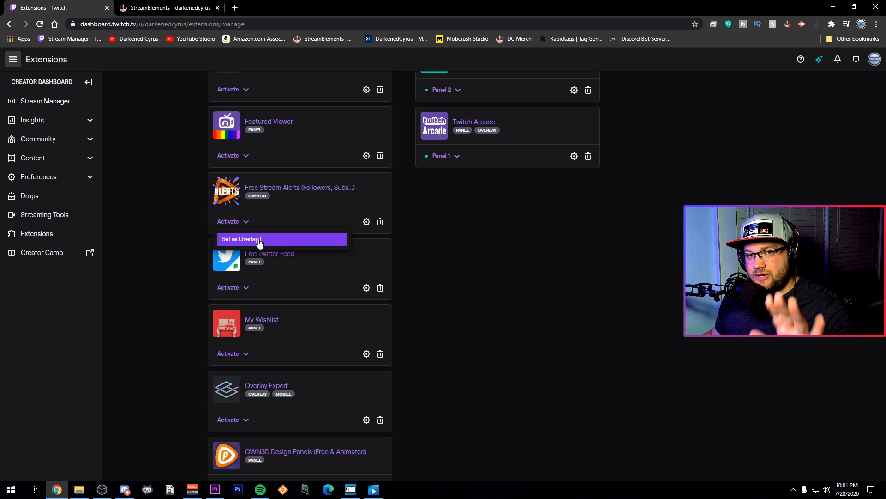
click(365, 213)
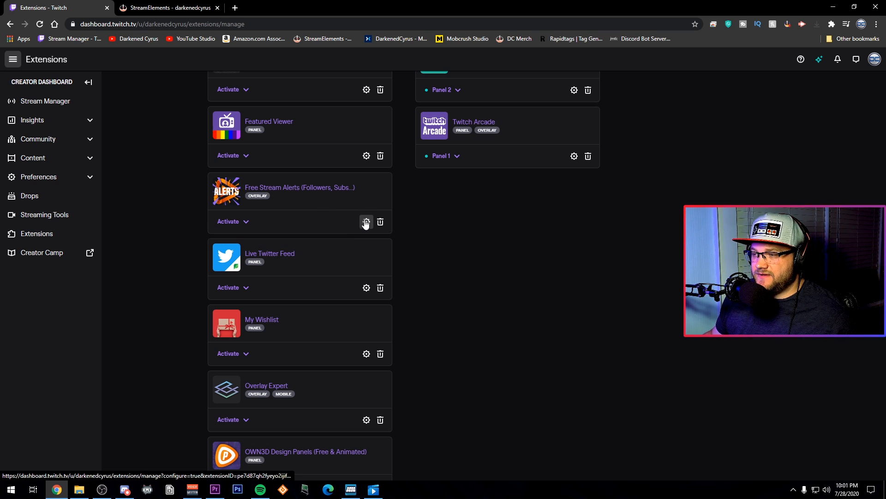
click(365, 222)
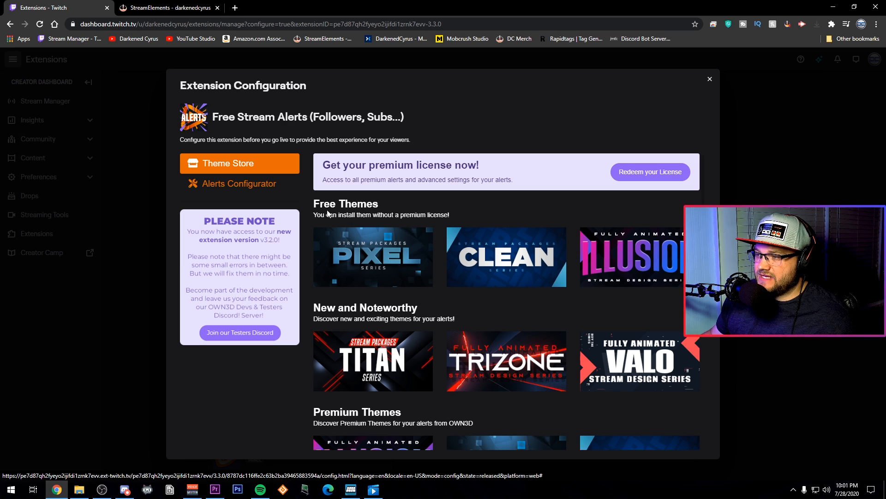
Install the Clean theme pack from the Free Themes.
drag(314, 204, 416, 204)
click(415, 205)
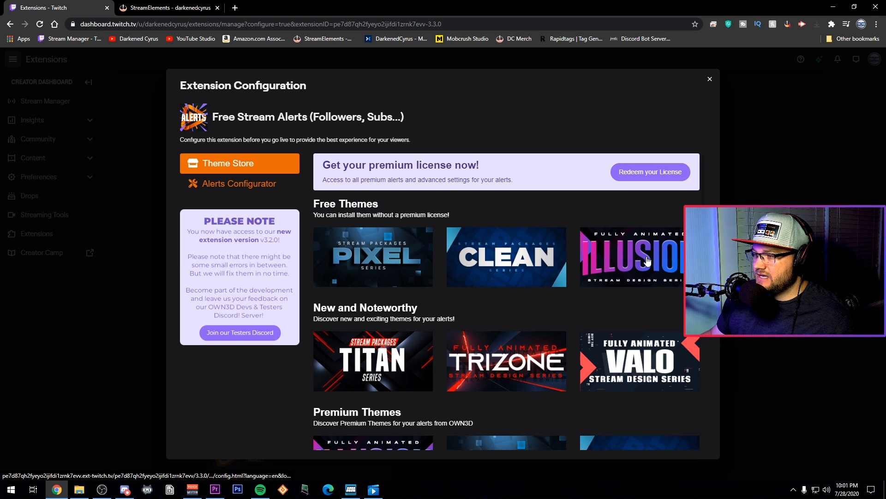
click(499, 265)
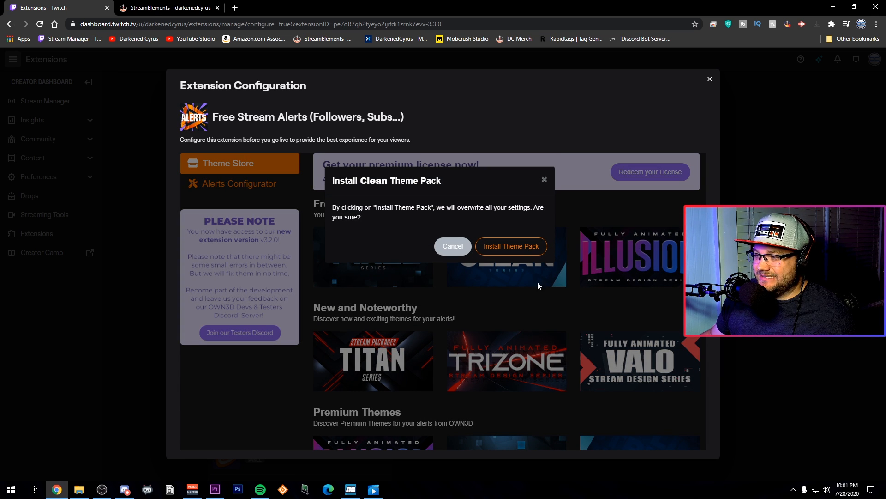
click(518, 250)
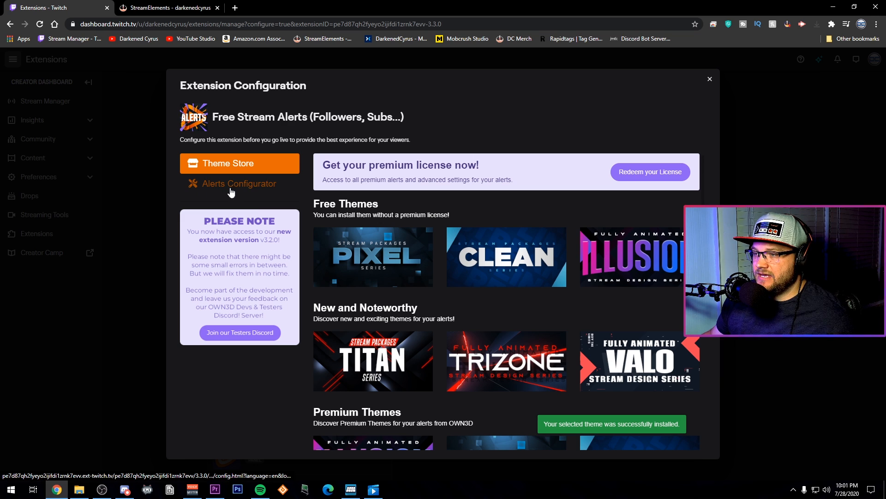
Open the Alerts Configurator's preview in the browser, send a test Follow alert and check it there.
click(238, 189)
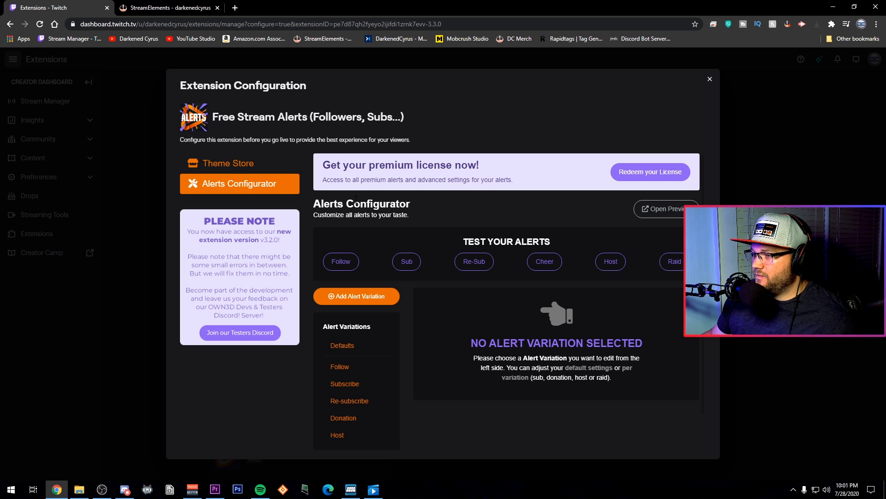
click(668, 213)
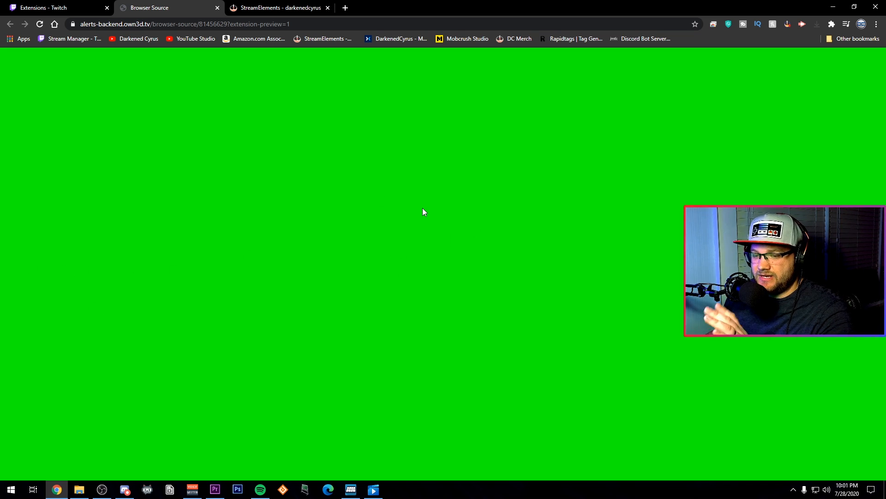
click(41, 6)
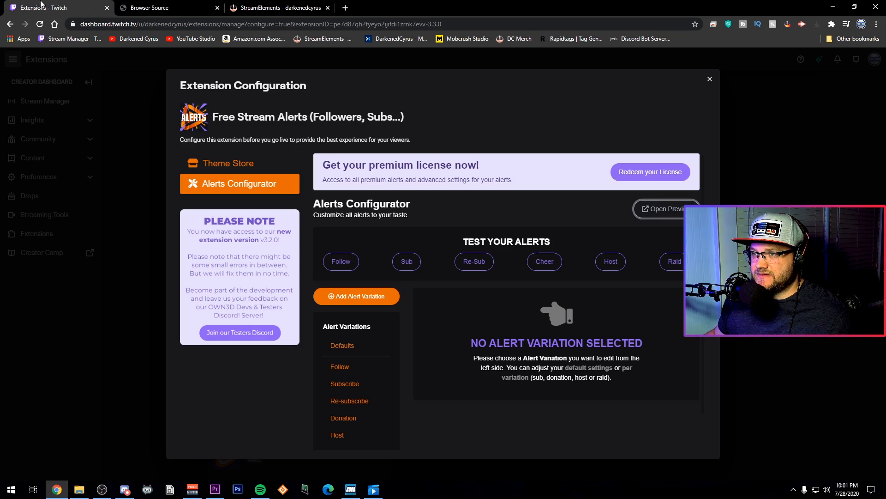
click(341, 262)
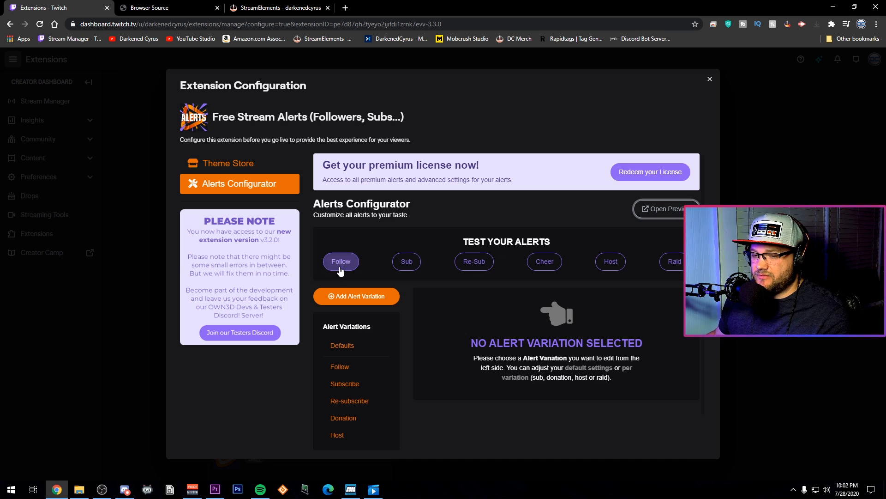
click(189, 5)
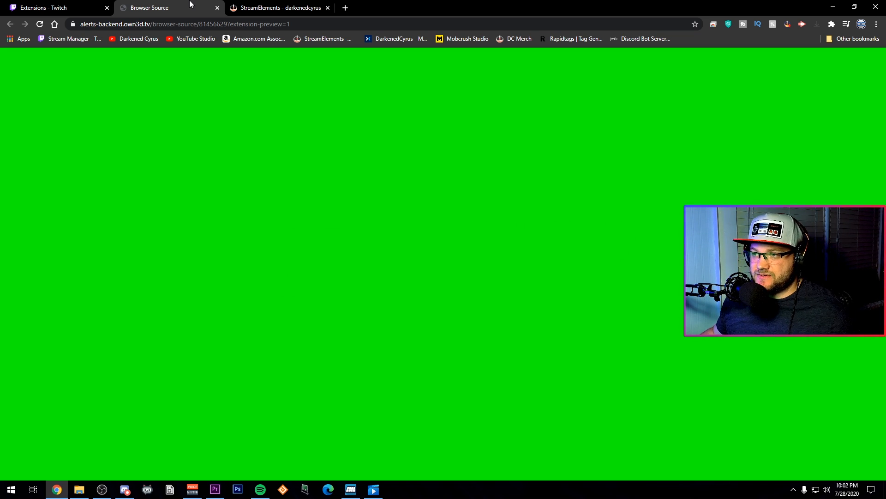
click(56, 8)
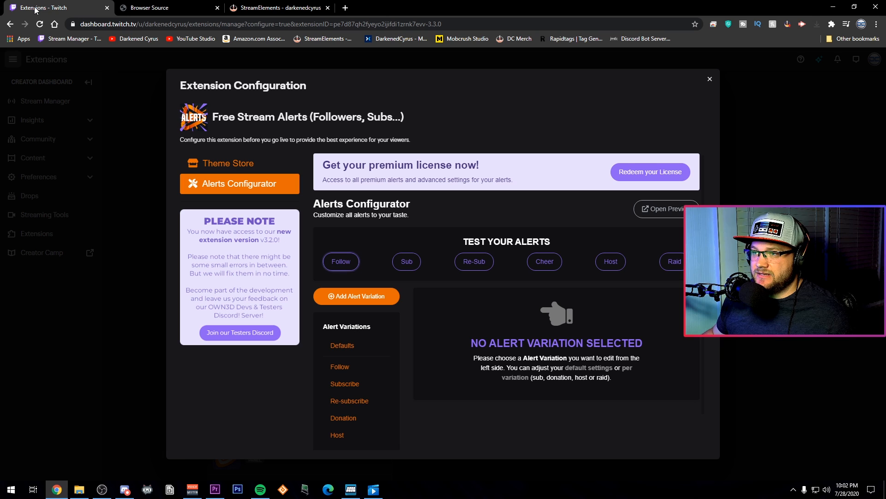
Open the Follow alert variation and examine its Overrides & Advanced Settings.
click(340, 369)
scroll(536, 390, down, 1)
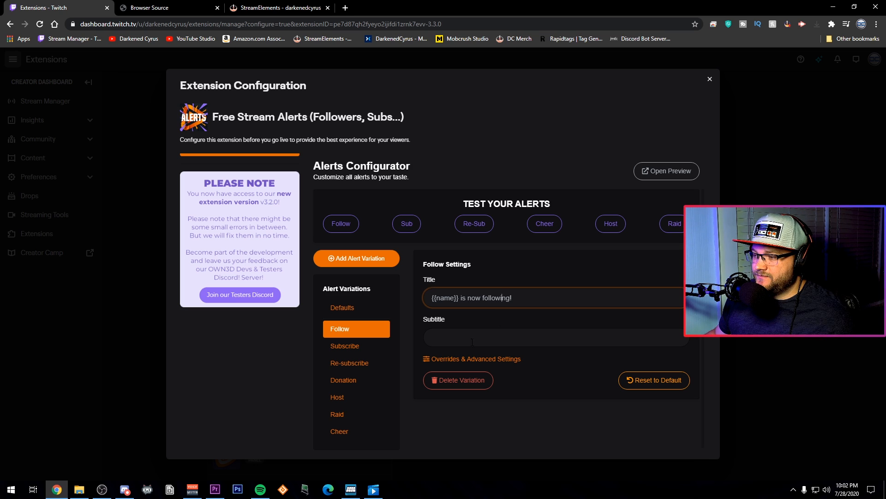
click(485, 359)
scroll(550, 366, down, 1)
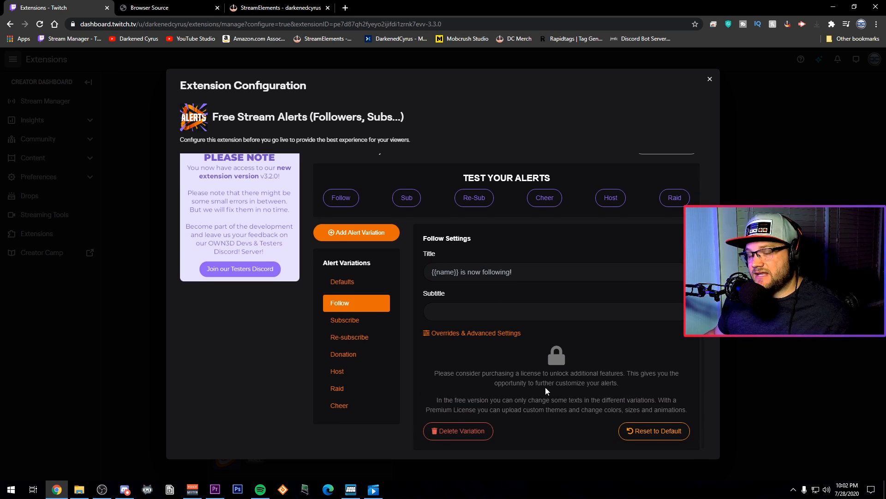
scroll(544, 387, up, 1)
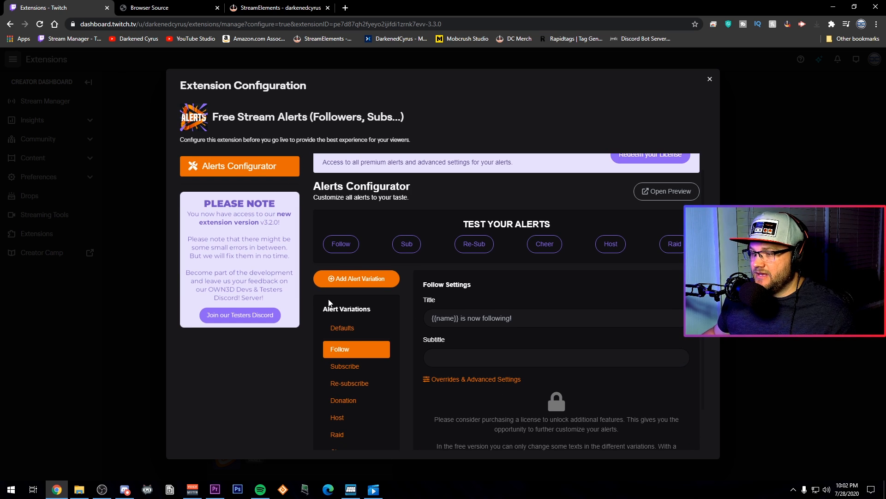
Set the Follow alert's title to "{{name}} is now a part of the Darkness!", save the changes and send a test Follow alert.
drag(468, 319, 518, 323)
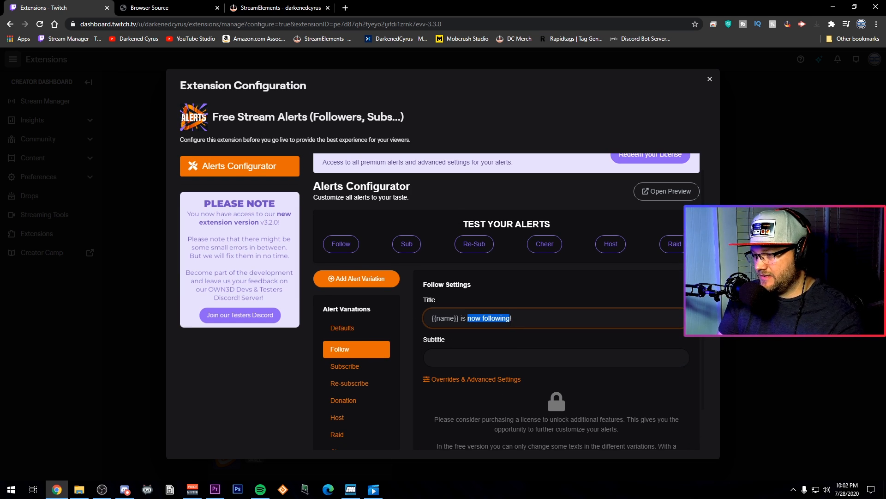
text(now a P)
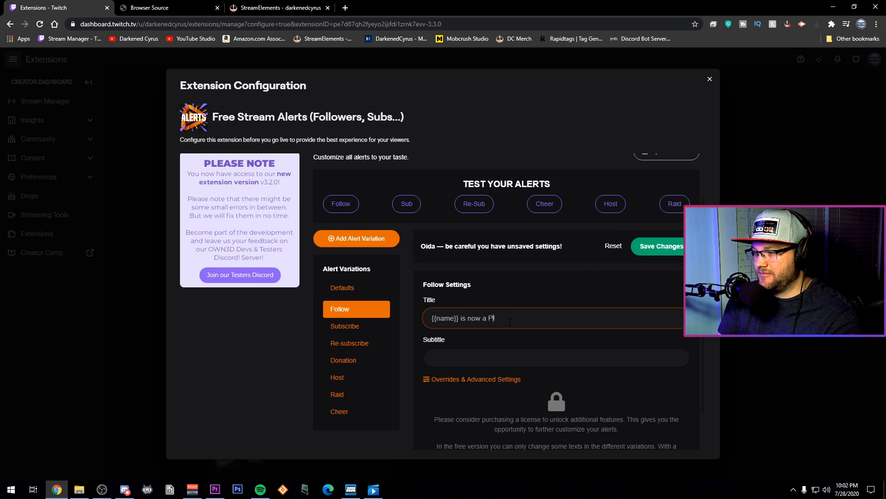
text(ar)
key(BackSpace)
key(BackSpace)
key(BackSpace)
text(part of)
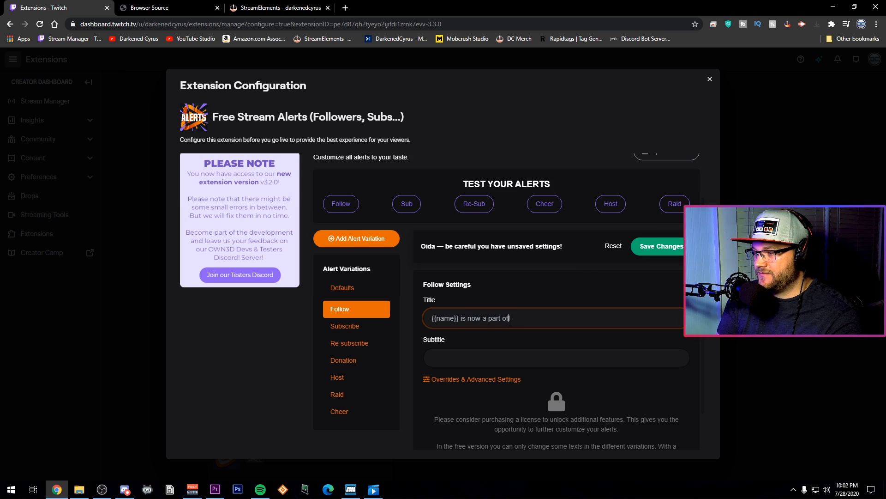
text( the Darkness!)
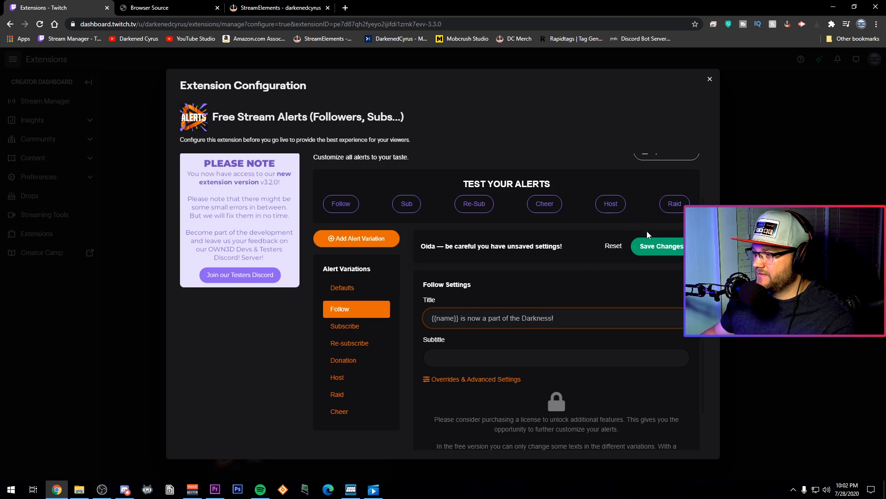
click(659, 246)
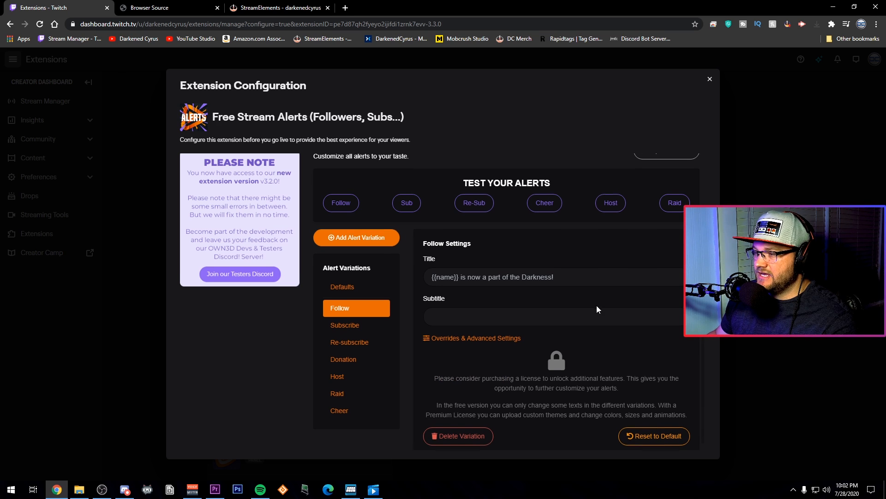
click(337, 199)
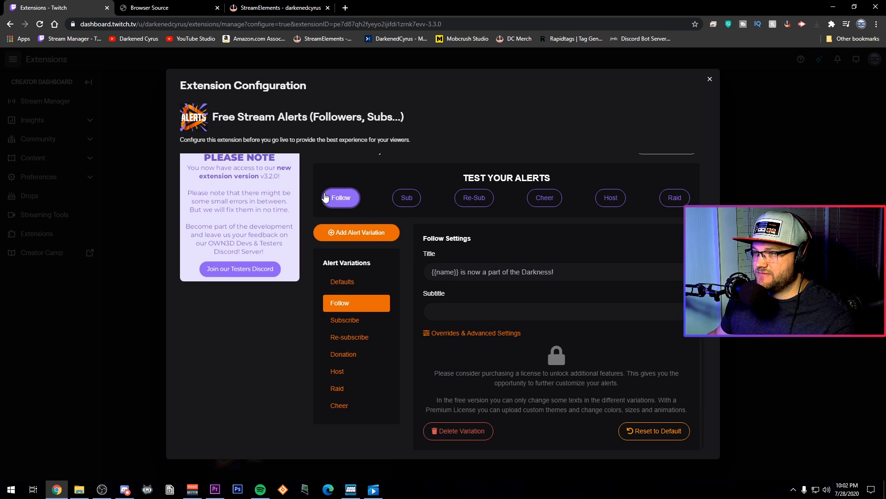
Check the Follow alert preview, open a fresh Alerts Configurator preview in the browser and close the old one.
click(154, 14)
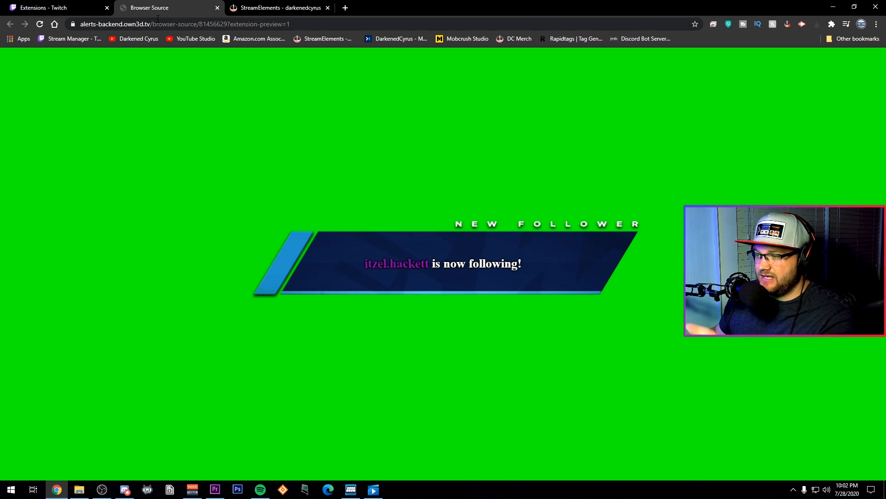
click(60, 8)
click(652, 218)
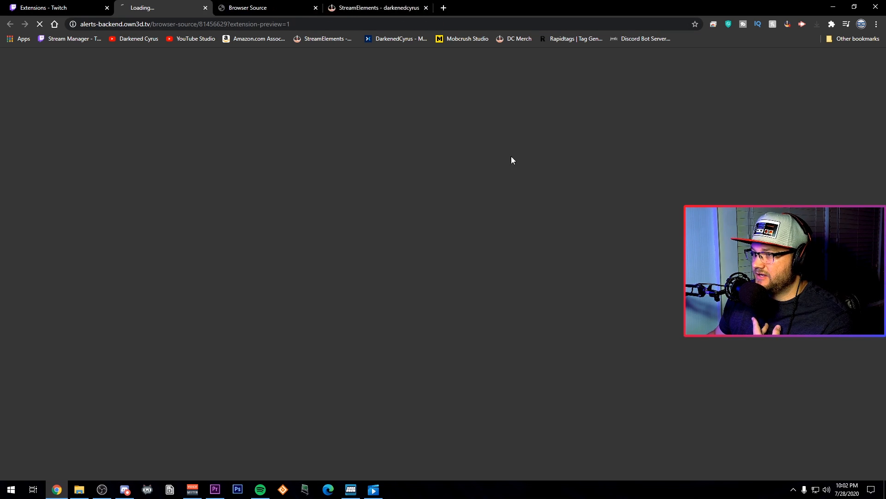
click(322, 8)
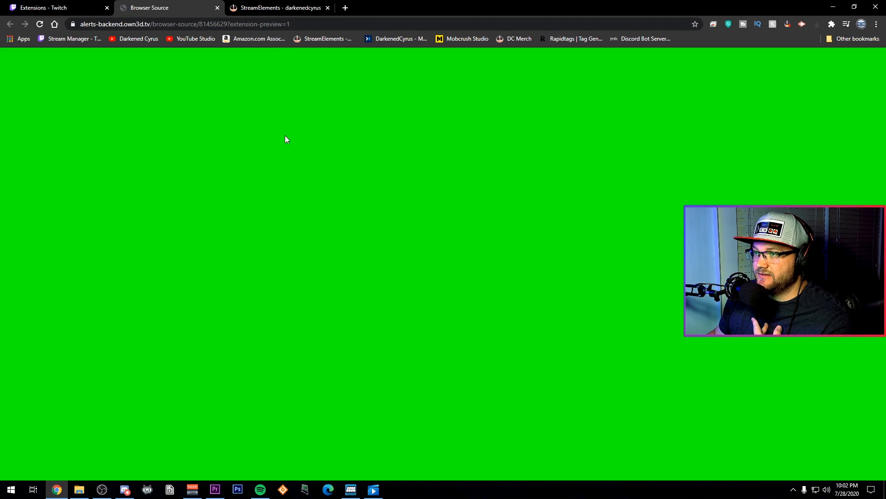
Send a test Follow alert, check the customized title in the preview and close the preview.
click(85, 8)
click(340, 261)
click(154, 5)
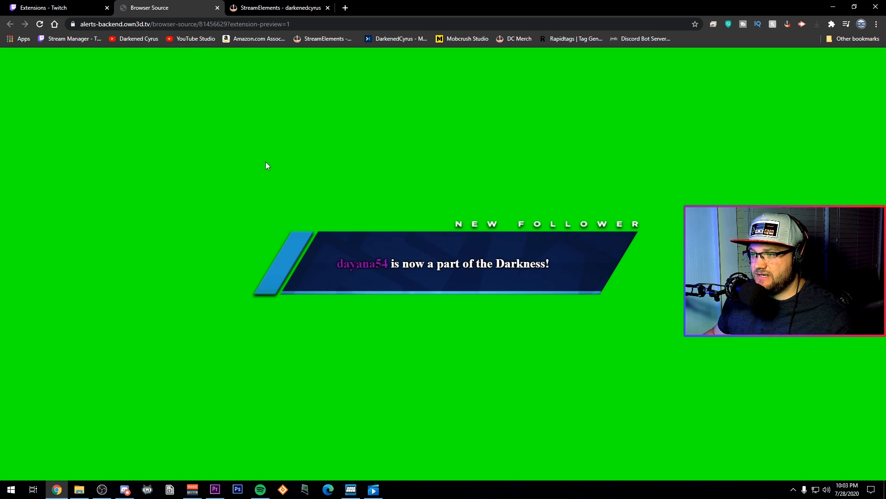
click(217, 8)
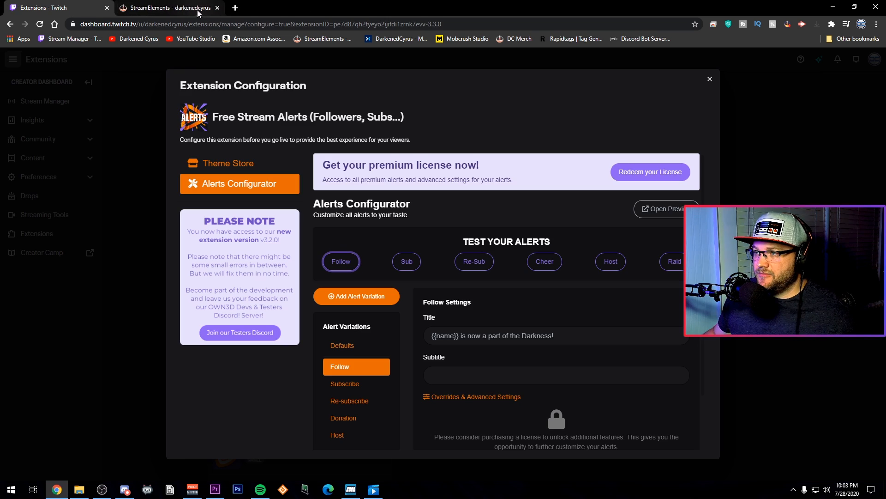
Look over the alert variations in the Alerts Configurator and close the Free Stream Alerts configuration.
scroll(355, 421, down, 2)
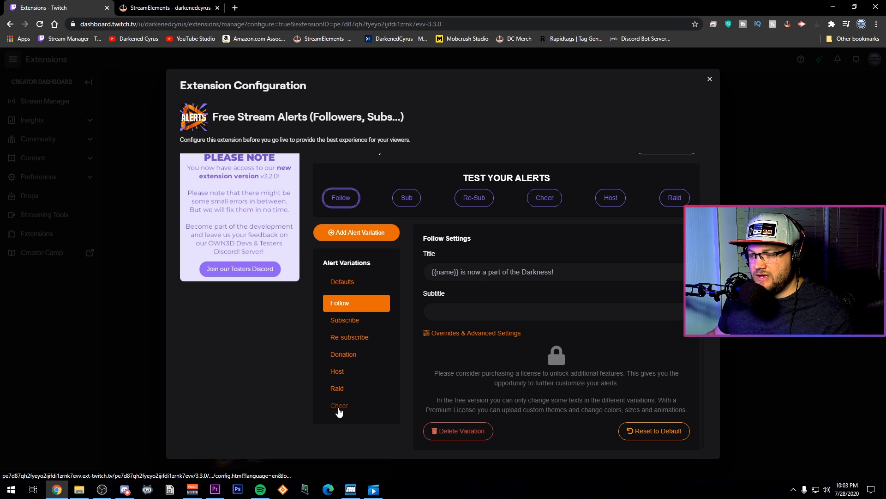
scroll(479, 408, up, 2)
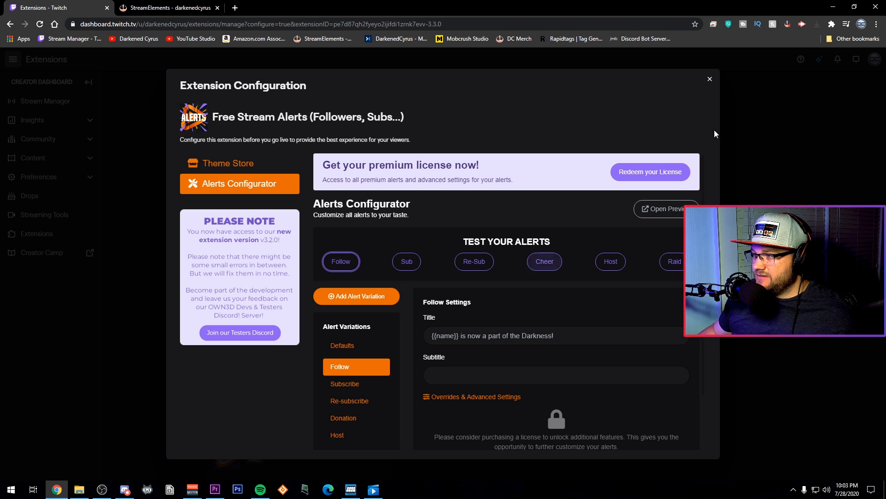
click(710, 79)
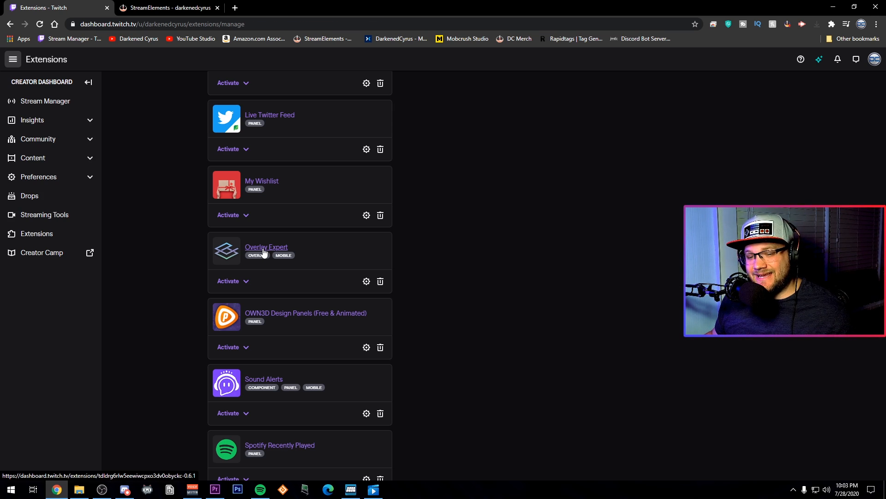
Activate the Overlay Expert extension as Overlay 1 and open its configuration.
click(243, 282)
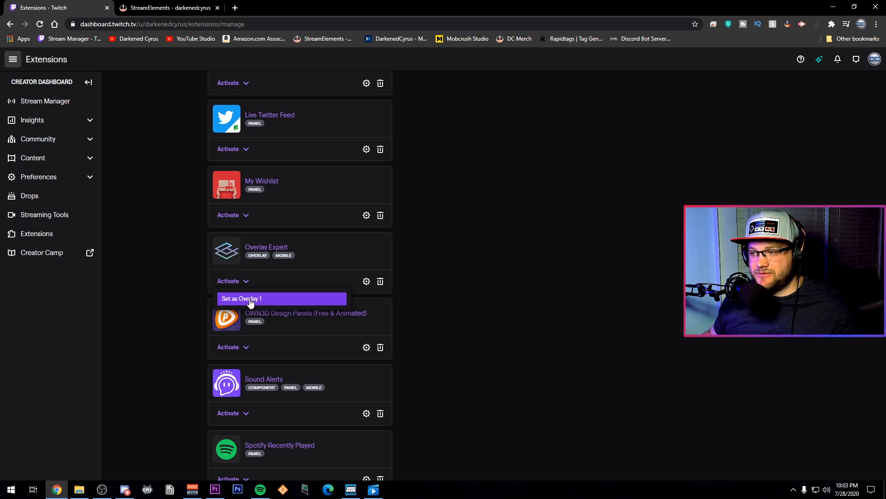
click(250, 300)
click(365, 281)
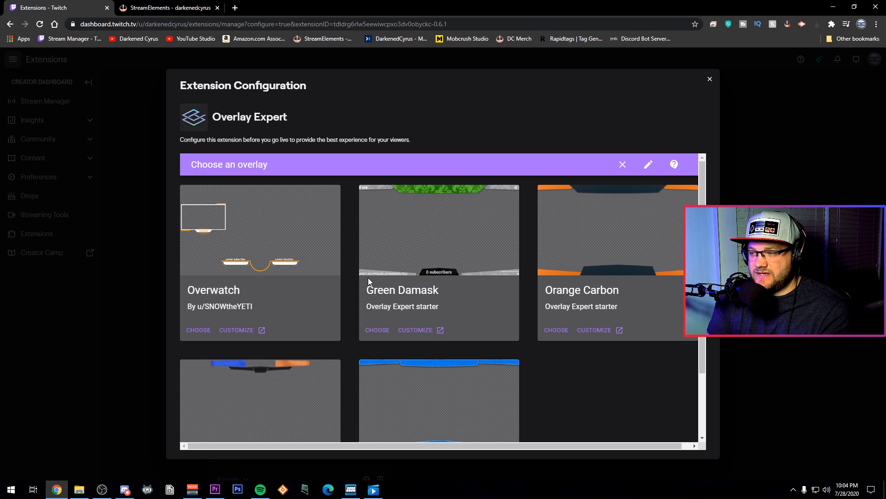
Browse the overlay designs offered by Overlay Expert, including the starter, Overwatch and Rocket League ones.
scroll(496, 345, down, 2)
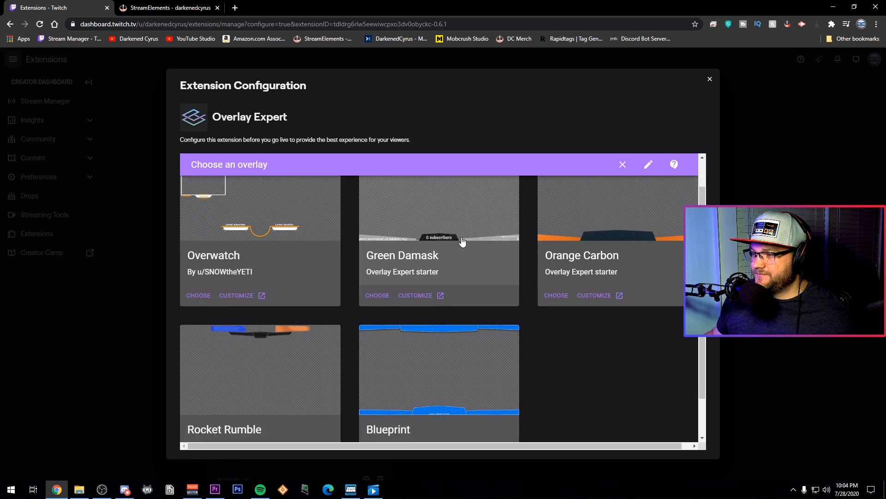
scroll(564, 331, up, 2)
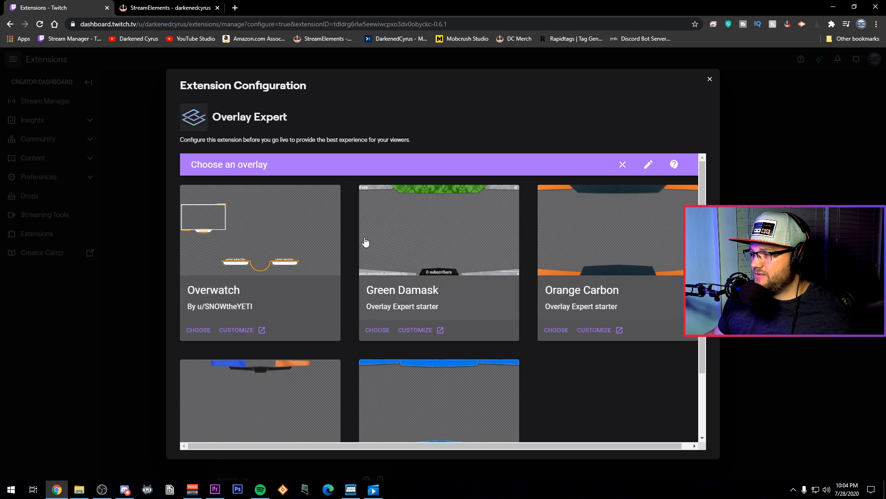
scroll(538, 380, down, 2)
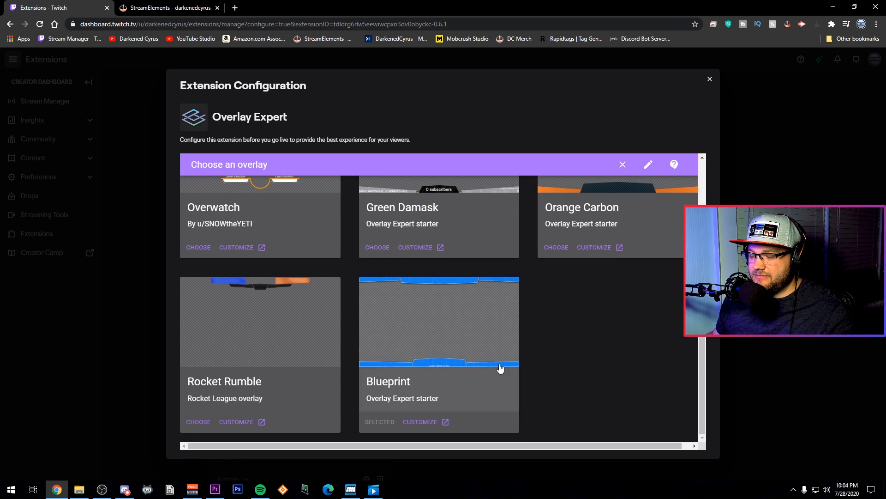
scroll(578, 356, up, 2)
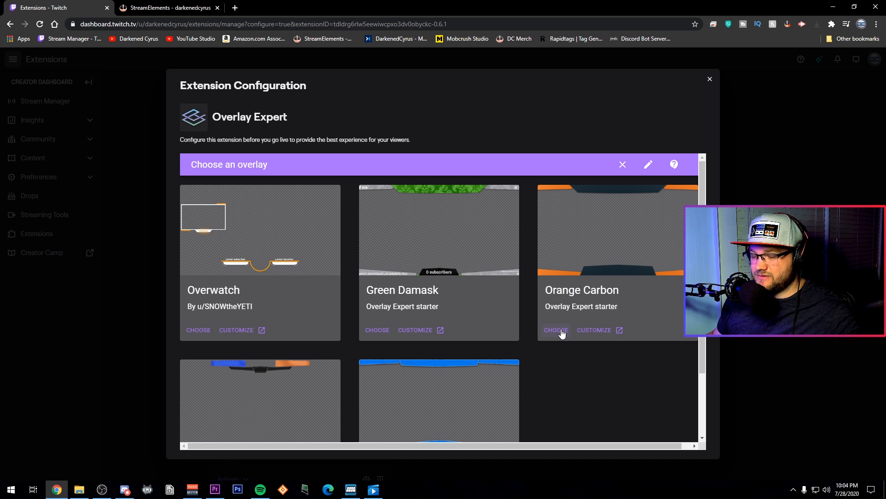
scroll(599, 336, down, 2)
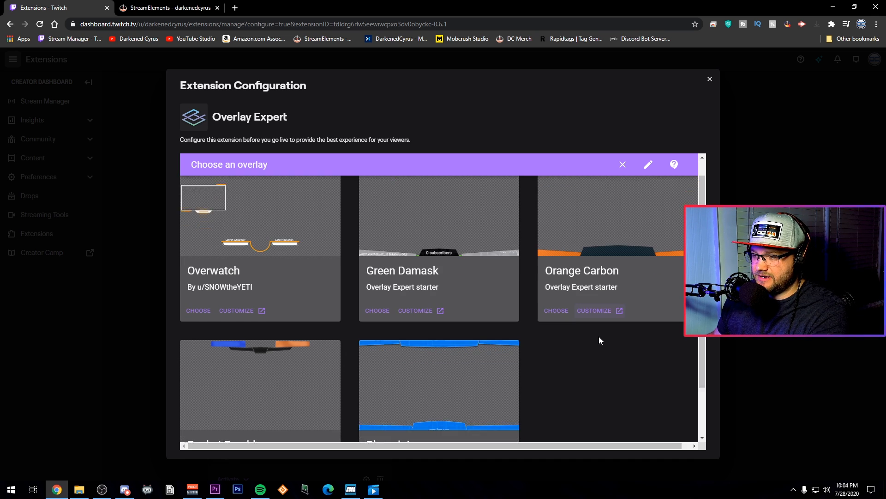
scroll(602, 350, up, 2)
scroll(592, 358, down, 2)
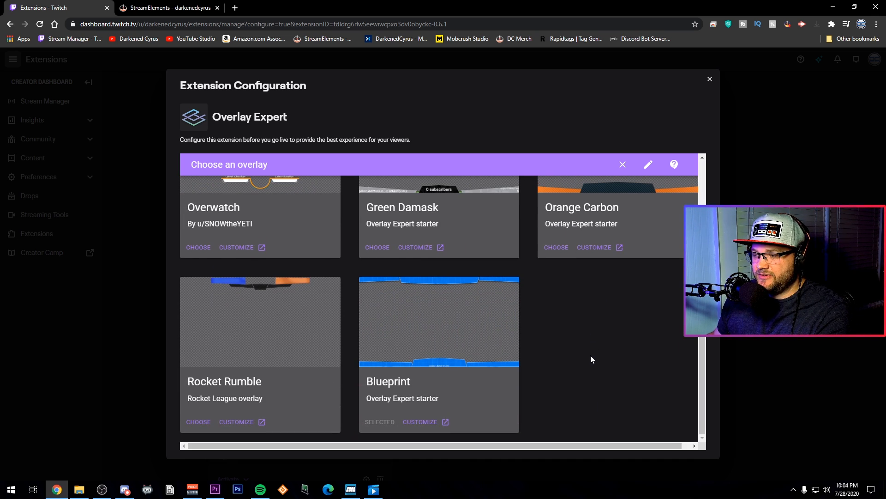
scroll(259, 287, up, 1)
scroll(244, 262, up, 1)
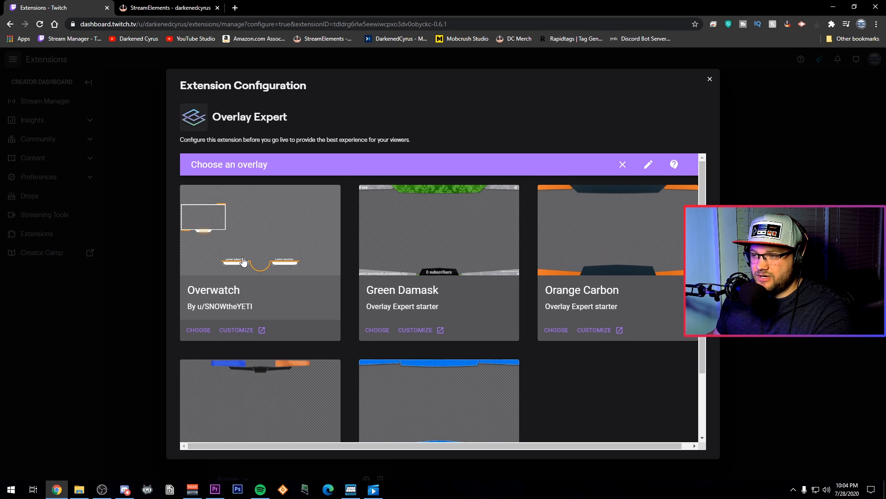
scroll(243, 262, down, 2)
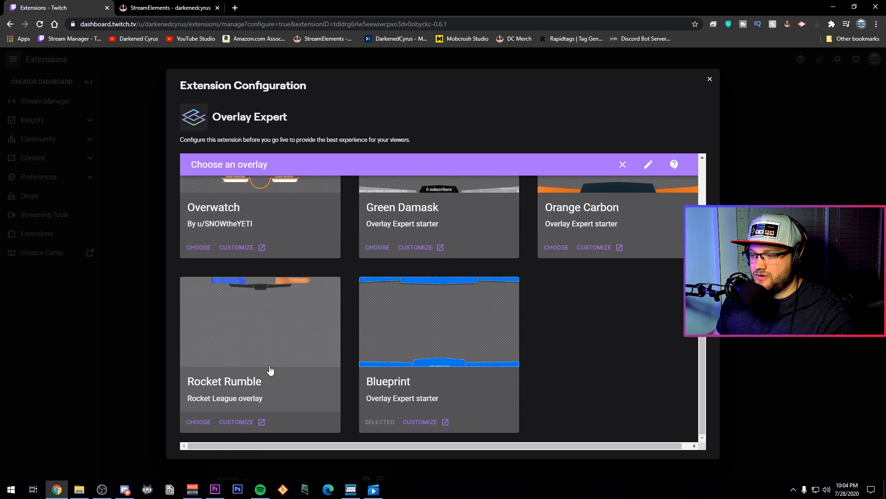
scroll(264, 381, up, 2)
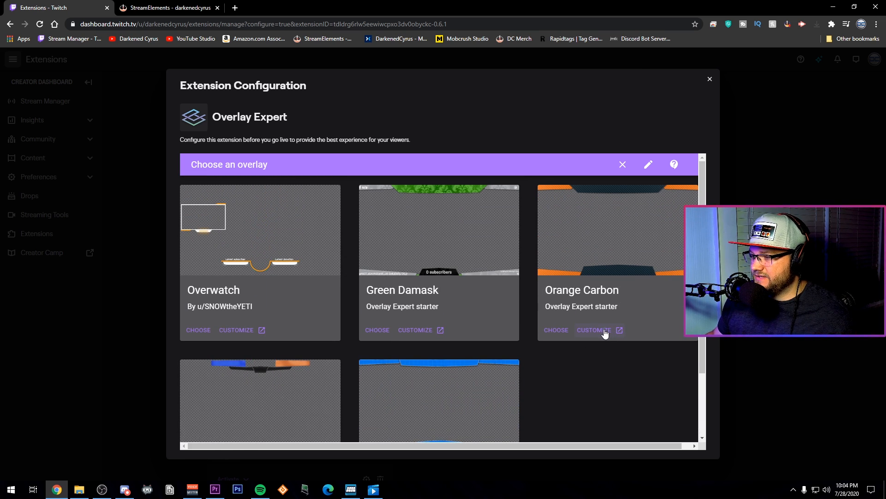
Open the Orange Carbon overlay for customization in the Overlay Expert builder and decline the New User Walkthrough.
click(605, 330)
click(491, 76)
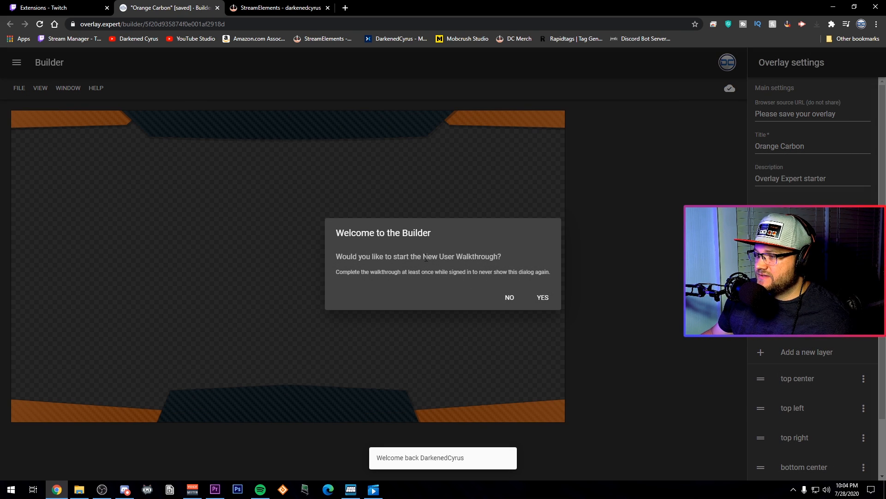
click(506, 297)
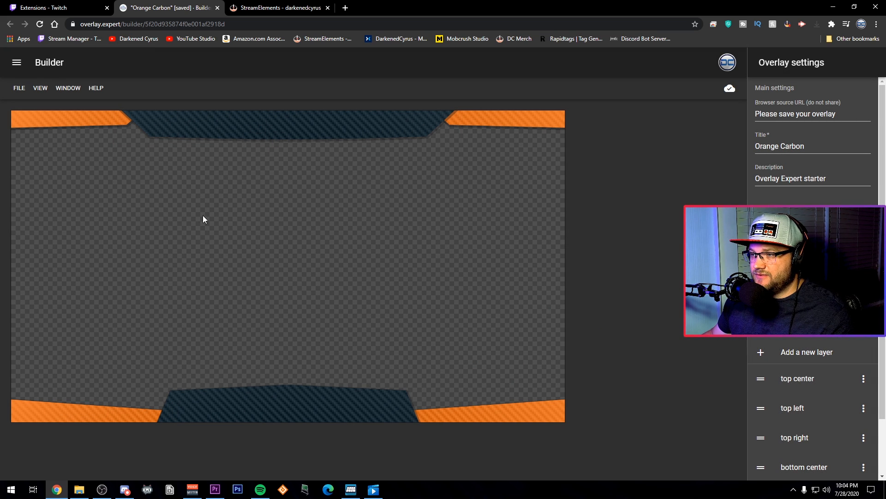
Add a text item to the content of the overlay's bottom center layer.
click(272, 412)
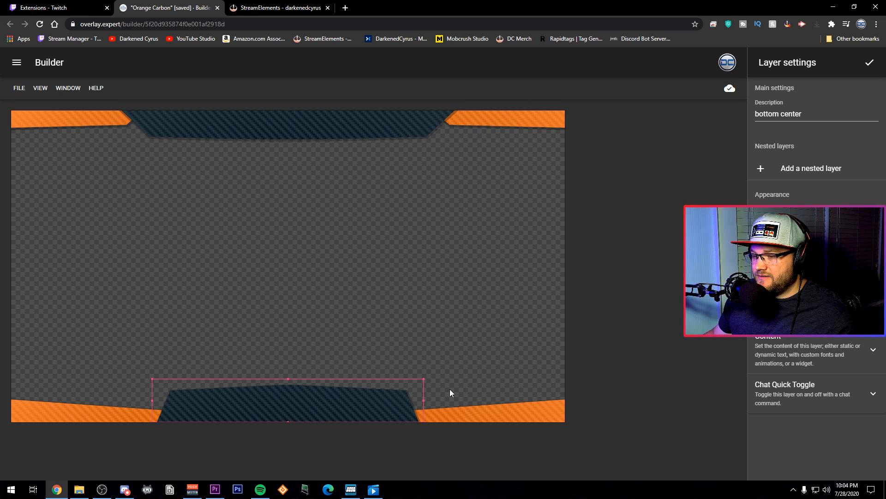
click(839, 347)
scroll(841, 346, down, 2)
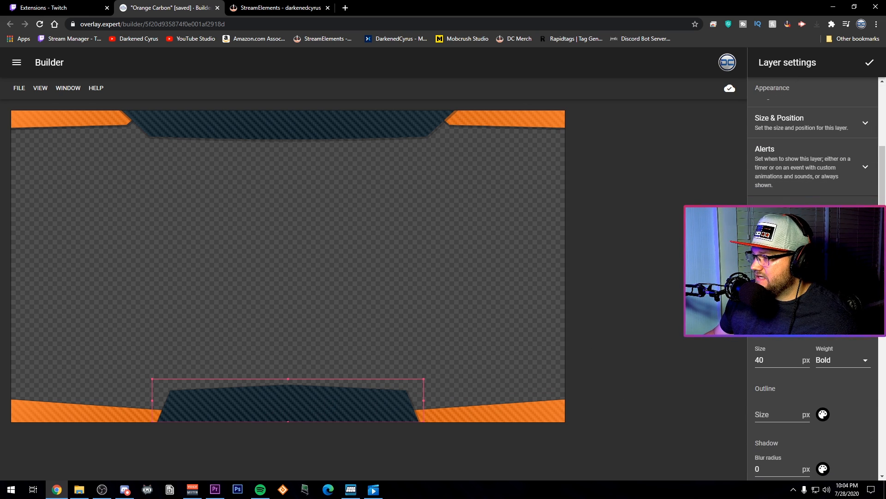
scroll(812, 277, down, 5)
click(762, 381)
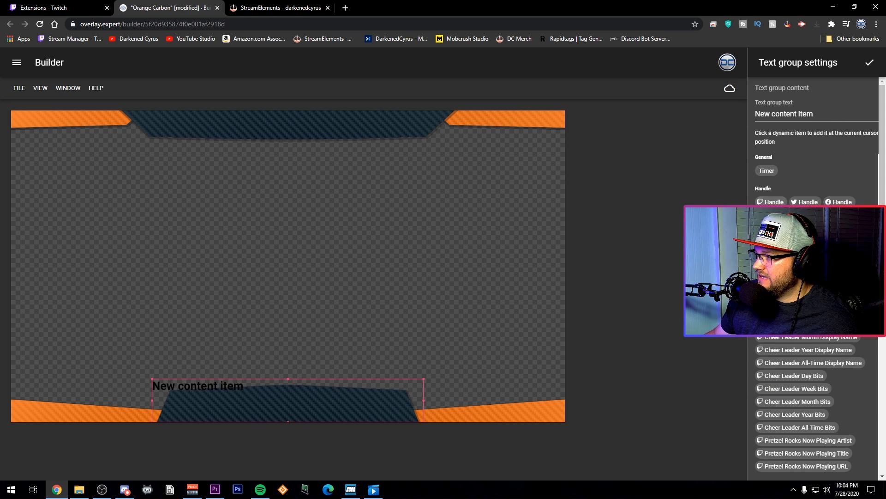
Replace the "New content item" placeholder with the dynamic Twitch Handle item and confirm the text group.
click(774, 202)
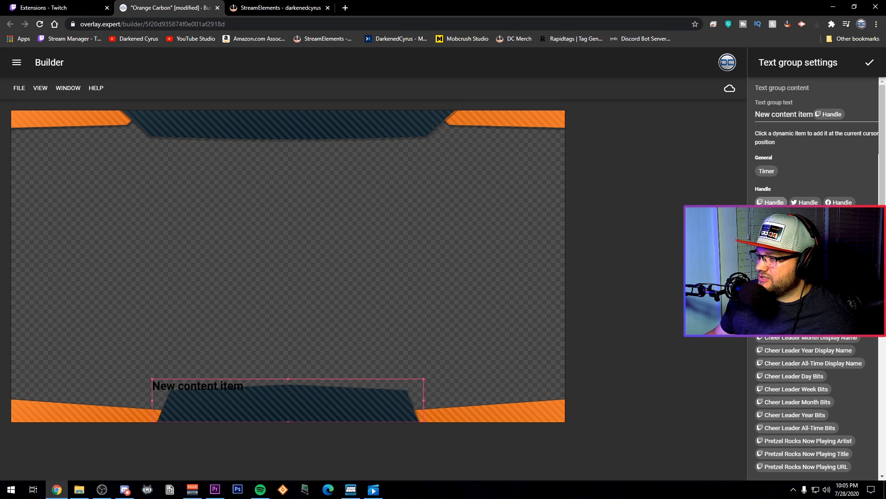
drag(813, 114, 713, 113)
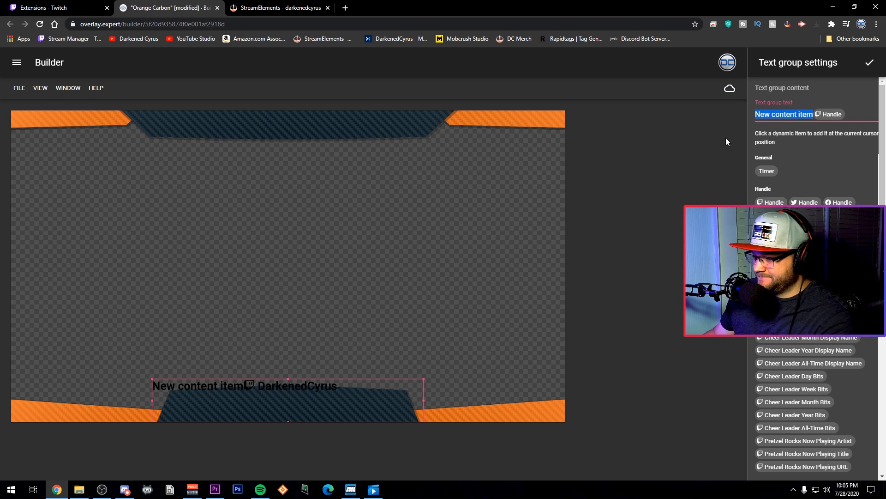
key(BackSpace)
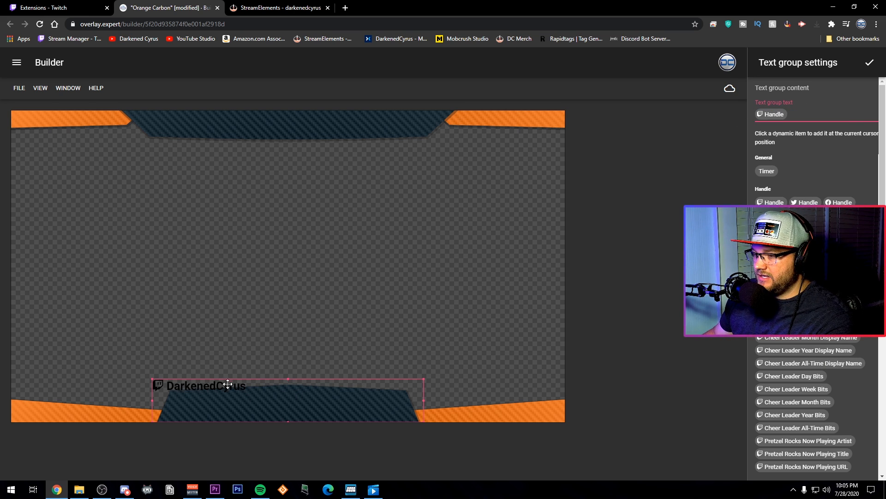
click(870, 65)
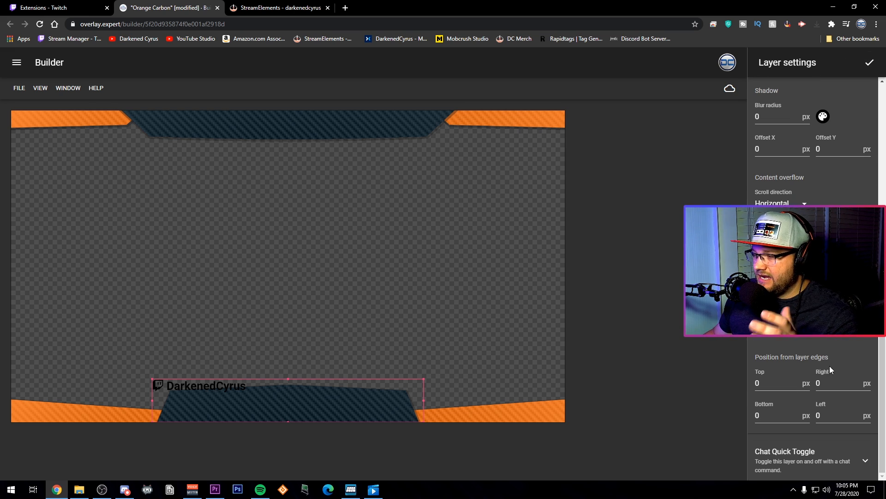
Center the Twitch handle horizontally and vertically in the bottom center layer and set its text color to white.
click(797, 329)
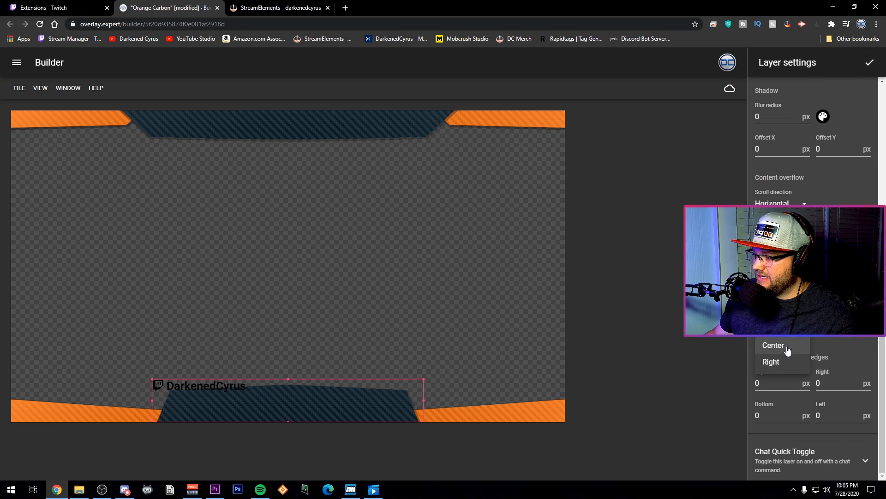
click(788, 350)
click(838, 330)
click(831, 345)
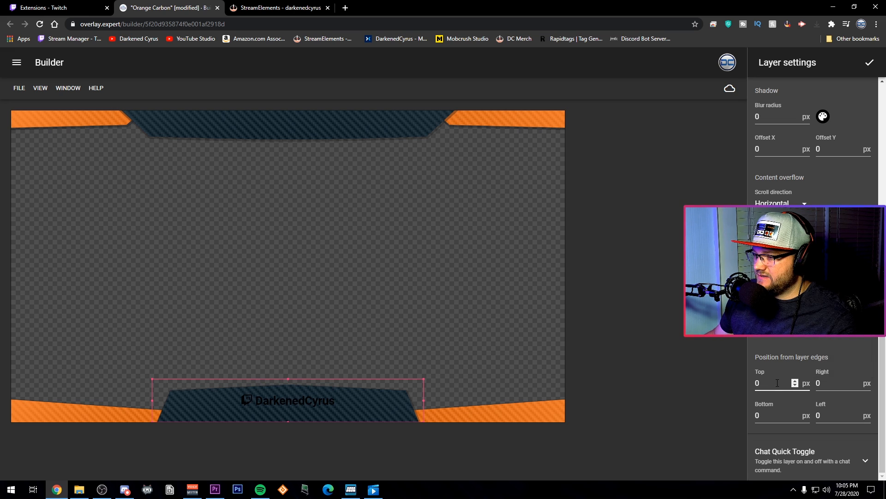
scroll(834, 345, up, 6)
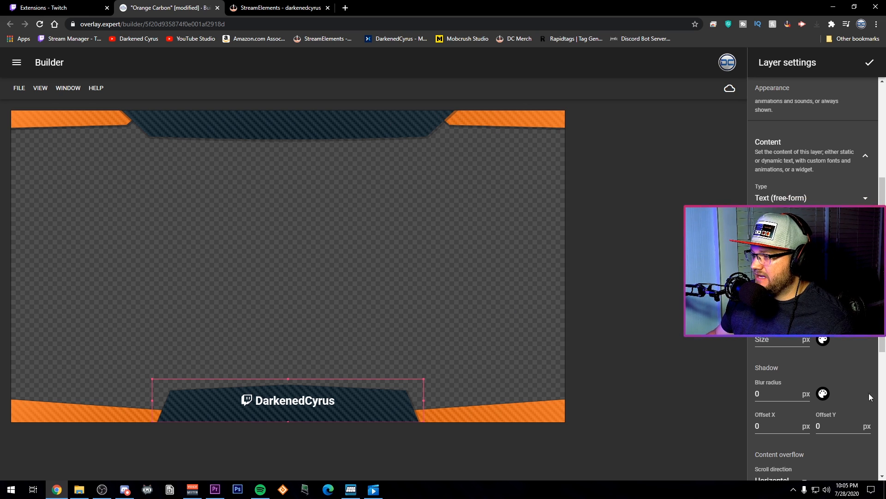
Add a second text item to the bottom center layer, keeping its default placeholder text.
scroll(870, 397, down, 6)
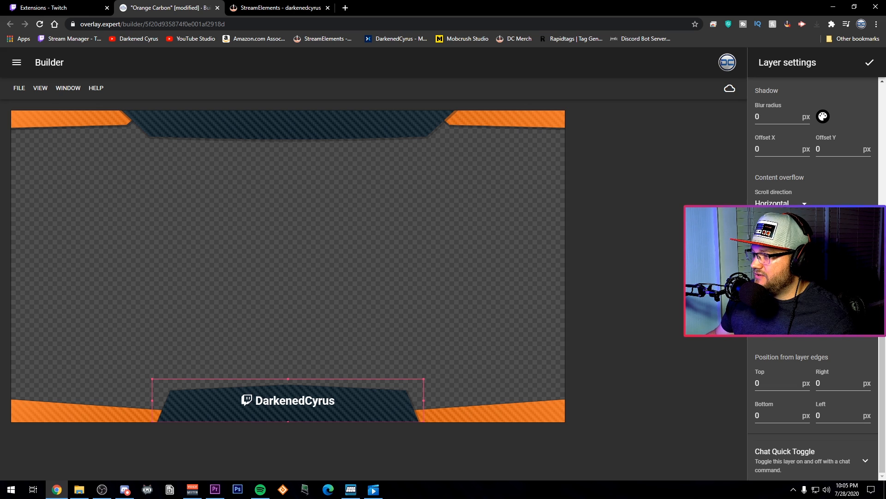
click(785, 271)
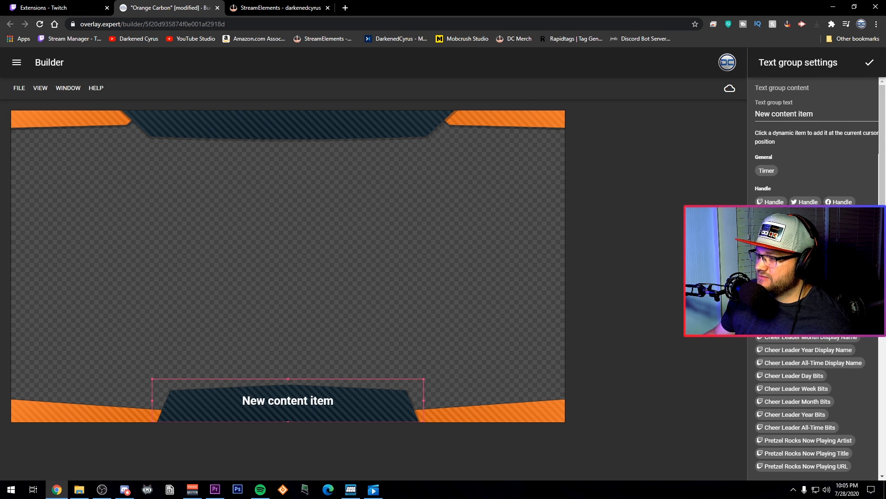
click(869, 62)
Add a text item to the content of the overlay's top center layer.
click(287, 128)
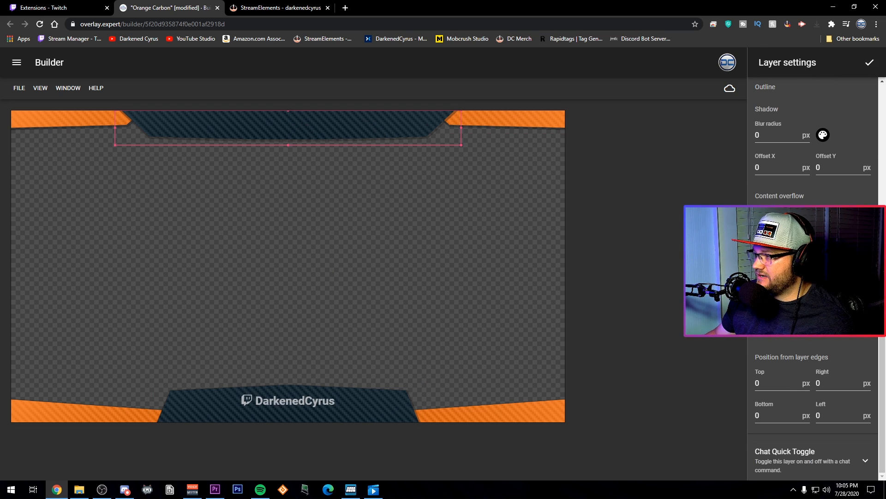
click(785, 281)
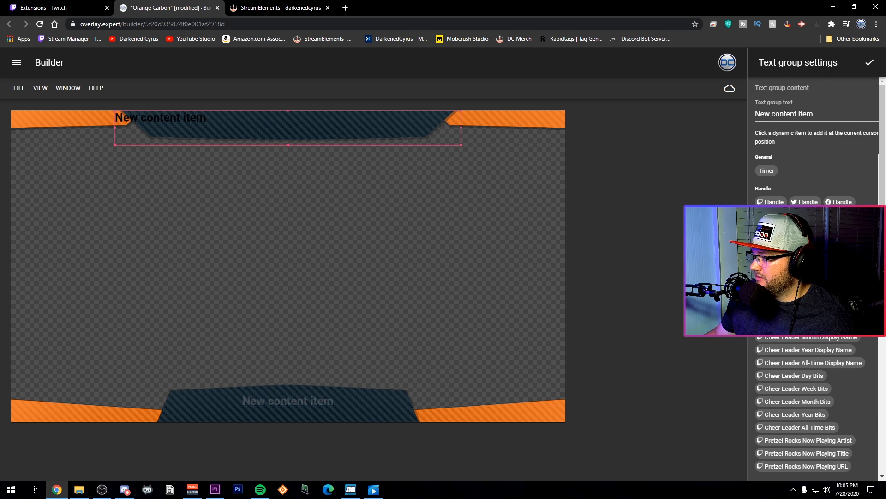
Insert the dynamic Twitch Recent Subscribers item into the top center layer's text group and center the text horizontally and vertically.
click(784, 259)
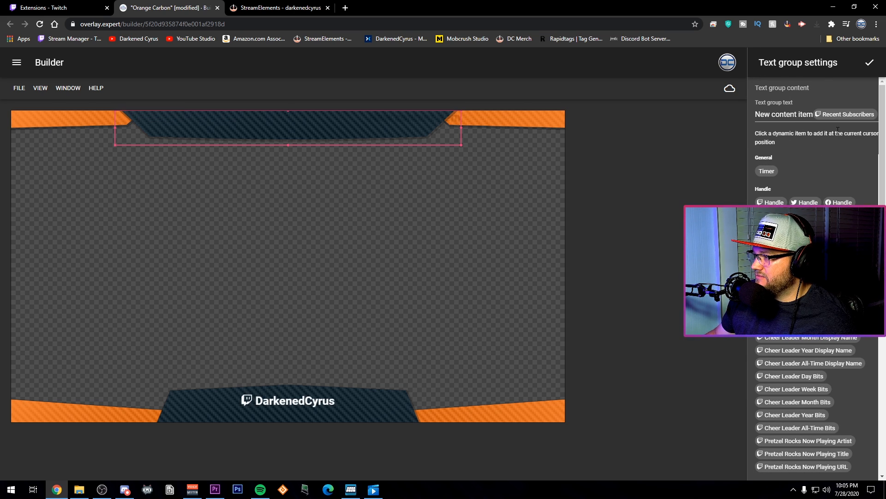
click(869, 64)
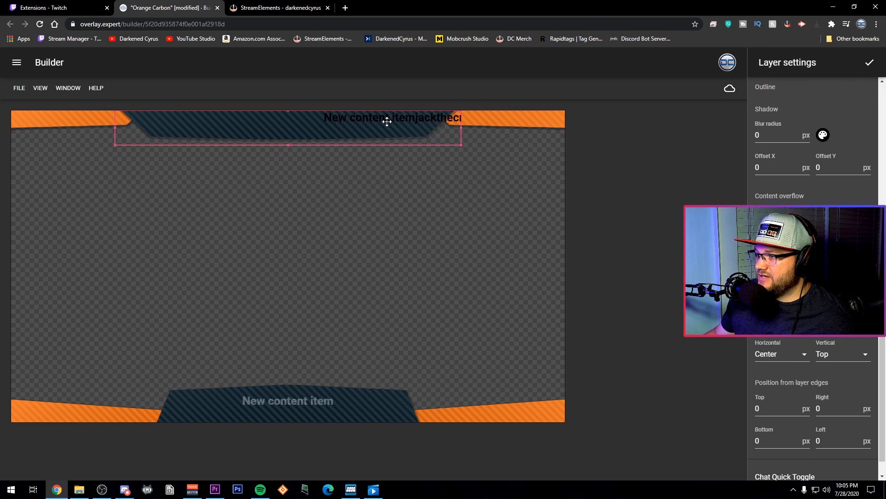
click(781, 360)
click(783, 358)
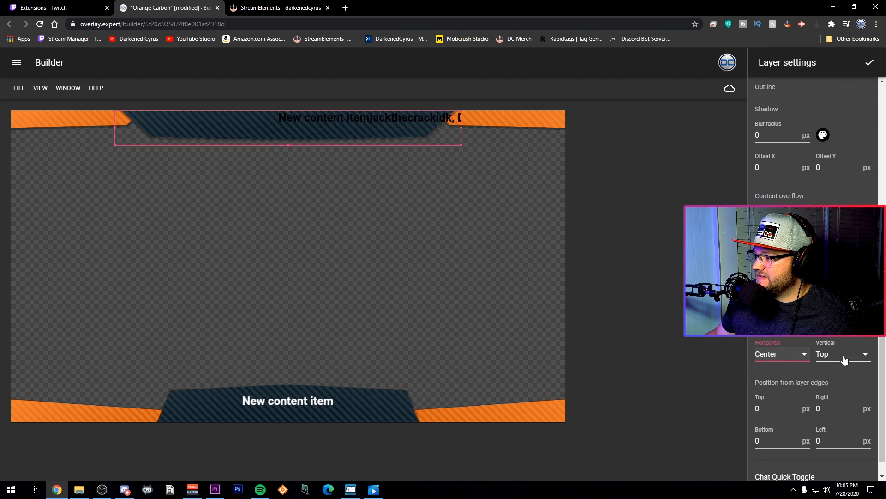
click(844, 354)
click(836, 376)
Set the font color of the top center layer's text to white.
scroll(856, 200, up, 4)
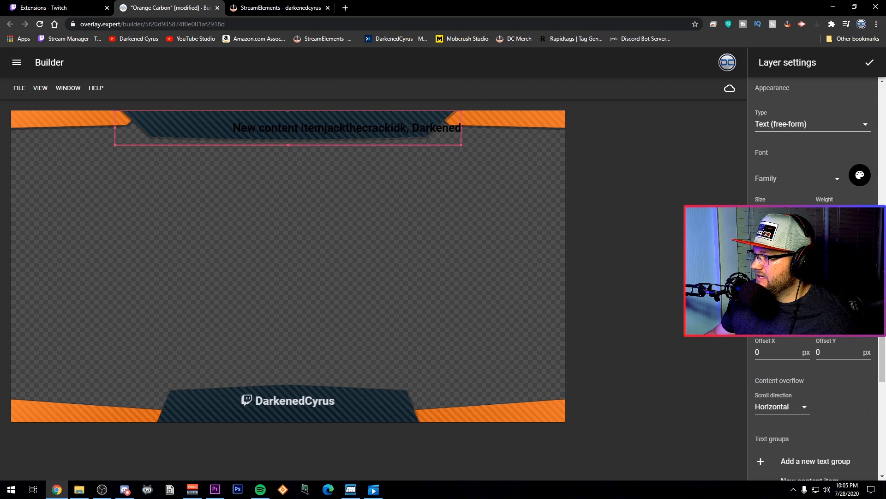
click(859, 174)
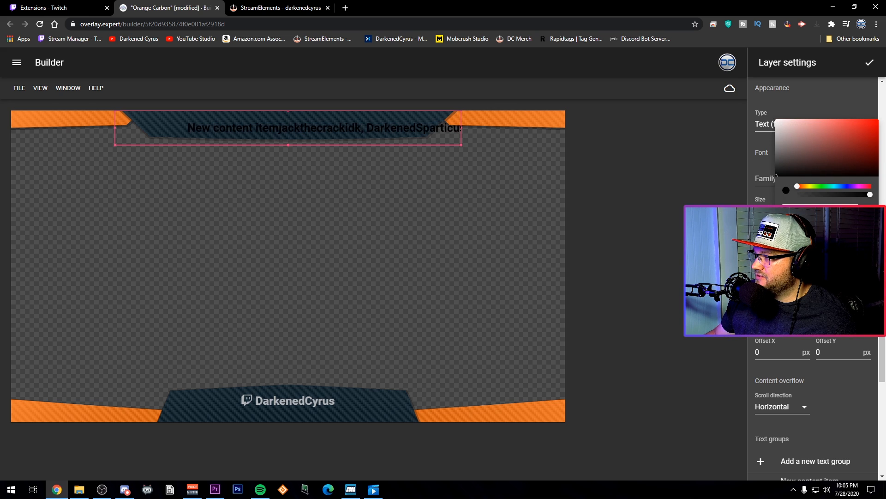
drag(790, 153, 754, 93)
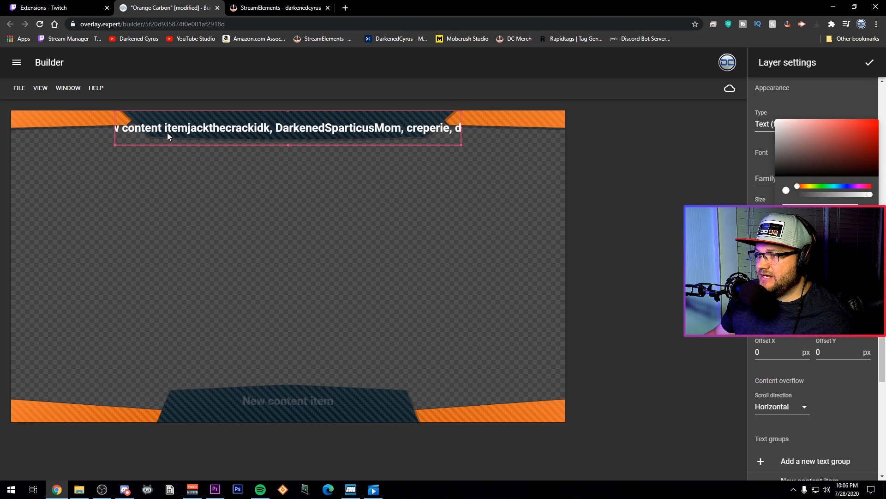
click(866, 66)
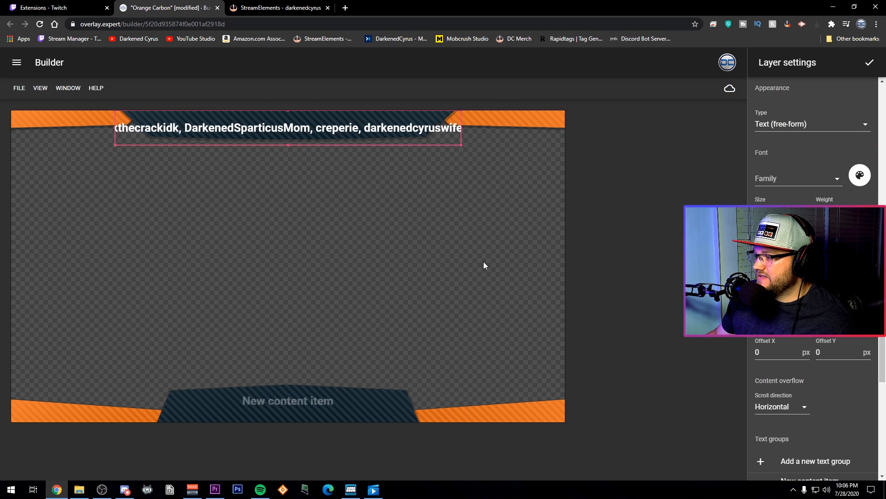
Try a 25 px top offset for the top center text, and settle on -30 px.
scroll(814, 359, down, 4)
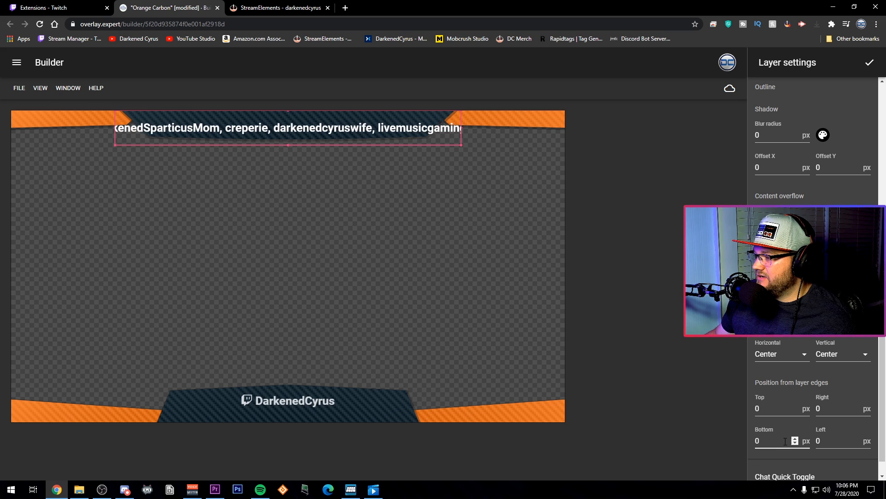
double_click(775, 410)
text(25)
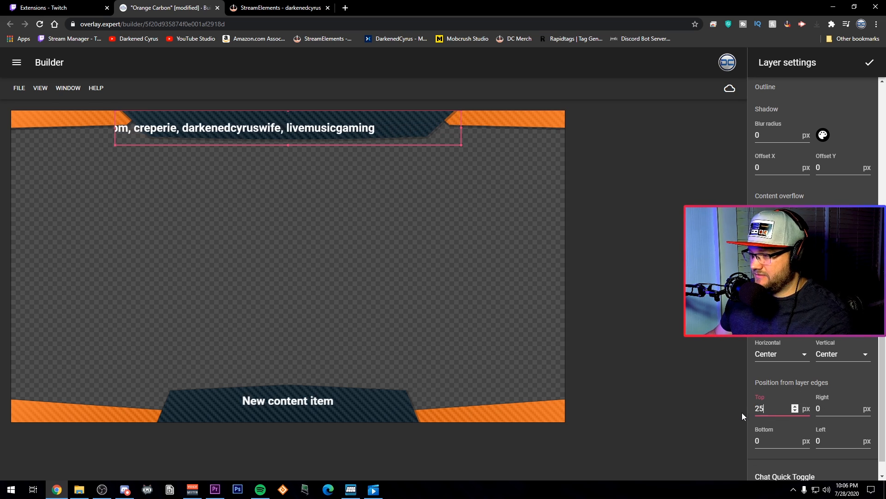
drag(767, 409, 733, 403)
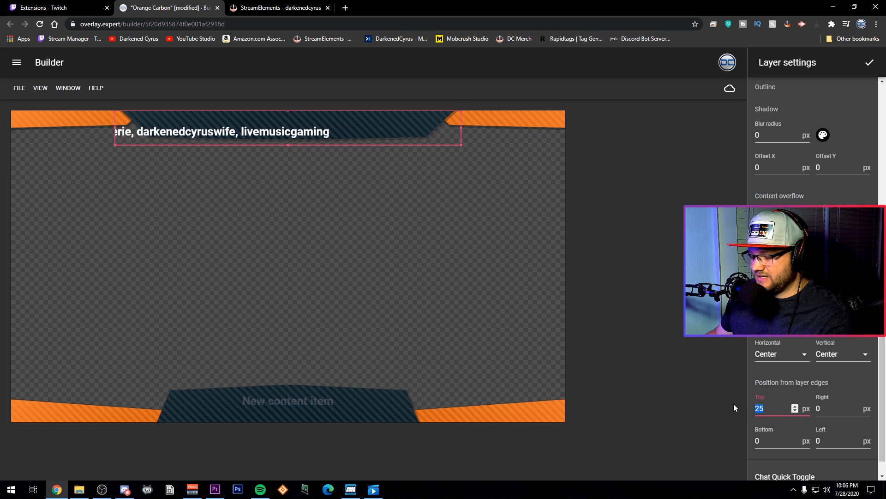
text(-30)
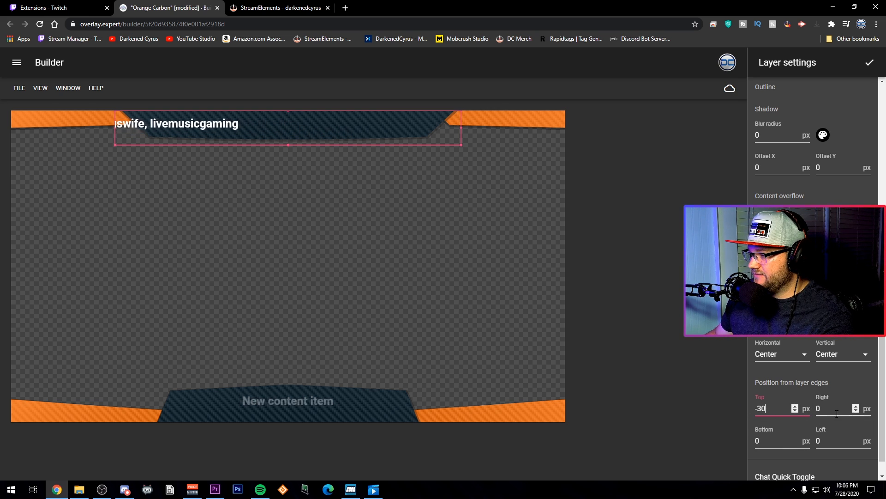
Set the top center text's offset from the layer edges to 85 px on the right and -85 px on the left.
key(Tab)
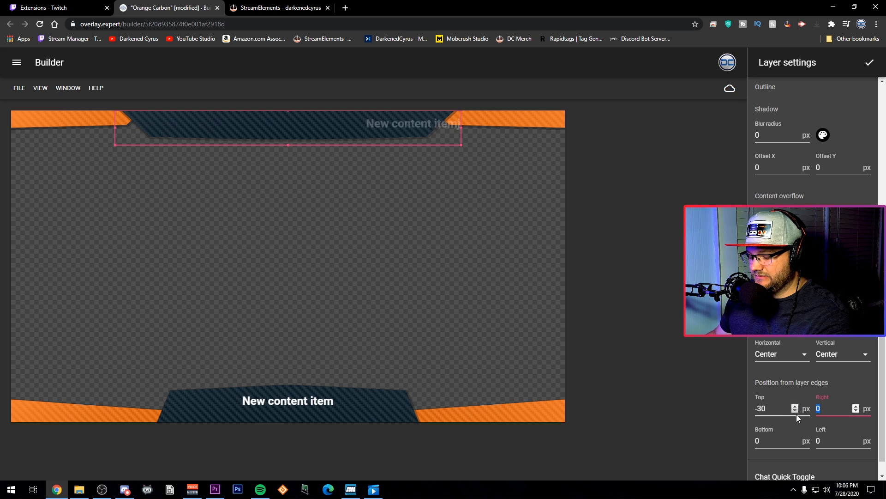
text(50)
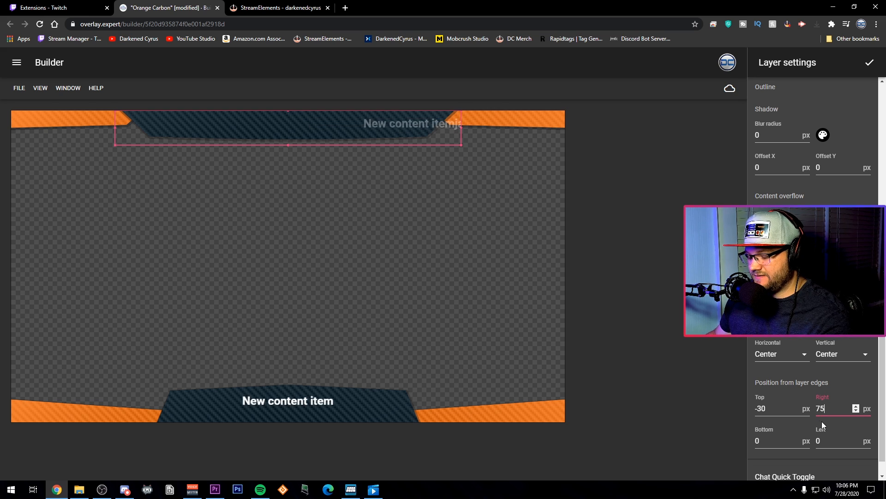
click(839, 440)
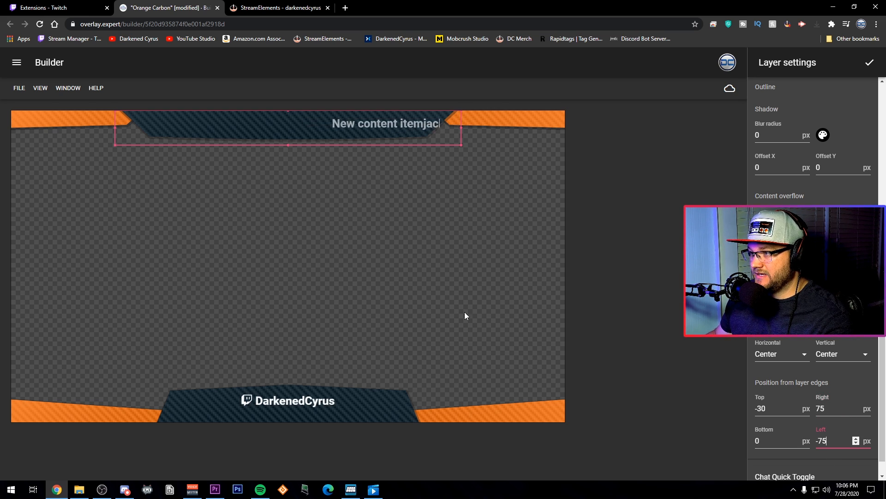
drag(834, 408, 805, 407)
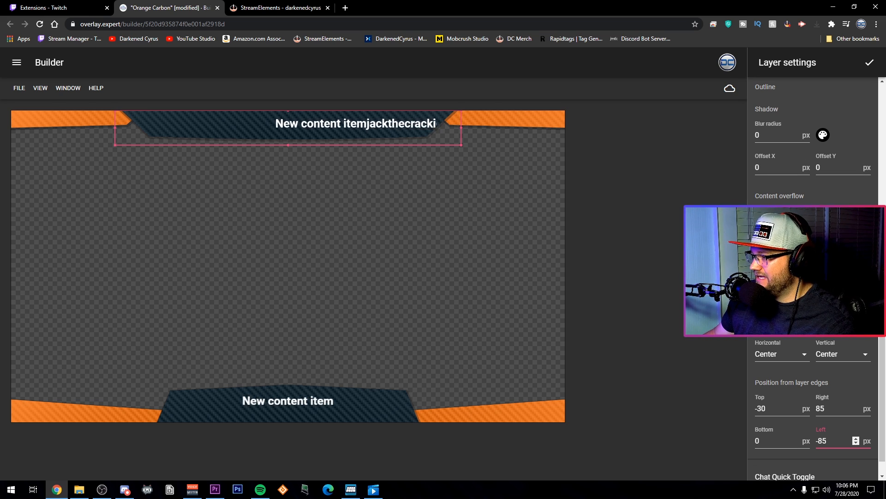
Delete the "New content item" placeholder from the top center text group, keeping only Recent Subscribers, and confirm the layer settings.
click(869, 62)
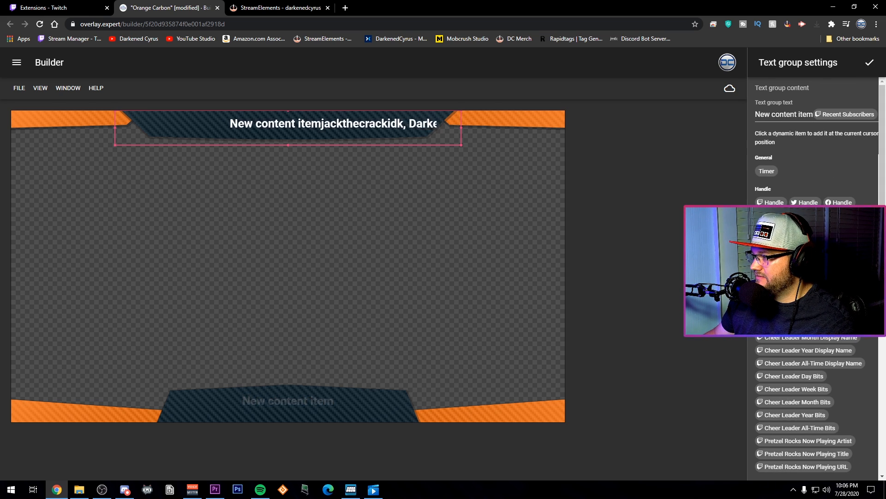
drag(755, 112, 727, 111)
key(BackSpace)
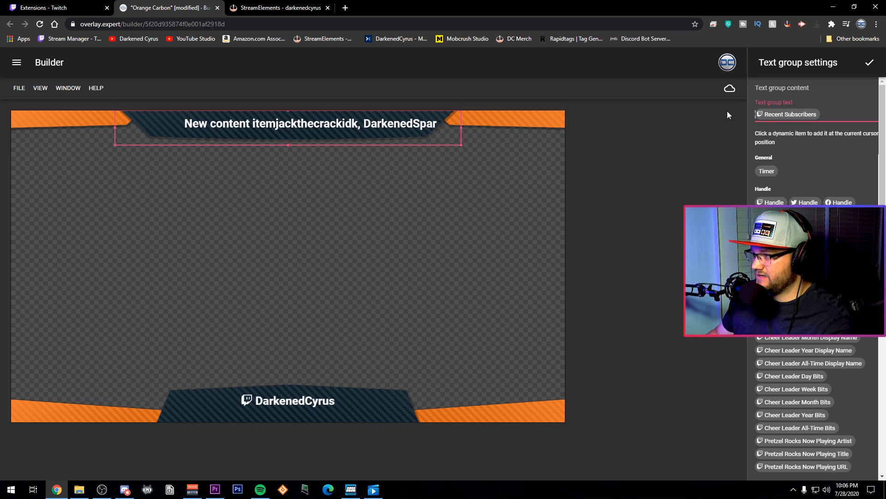
click(870, 64)
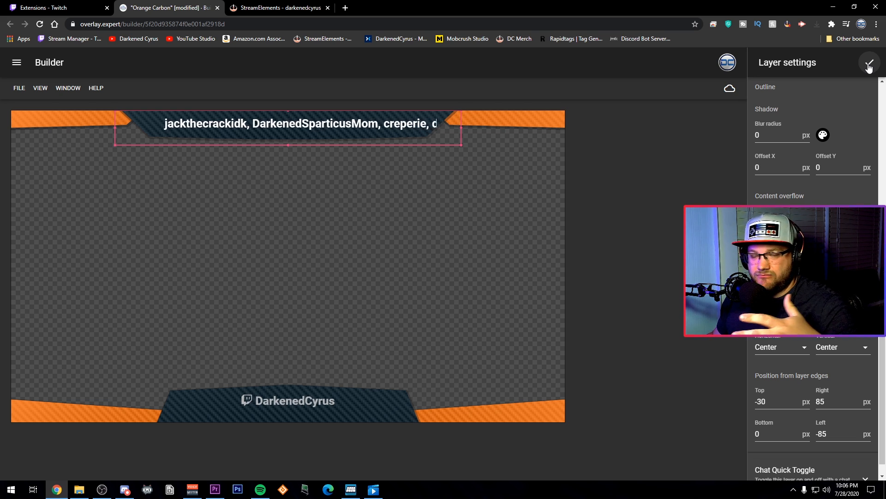
scroll(814, 85, up, 15)
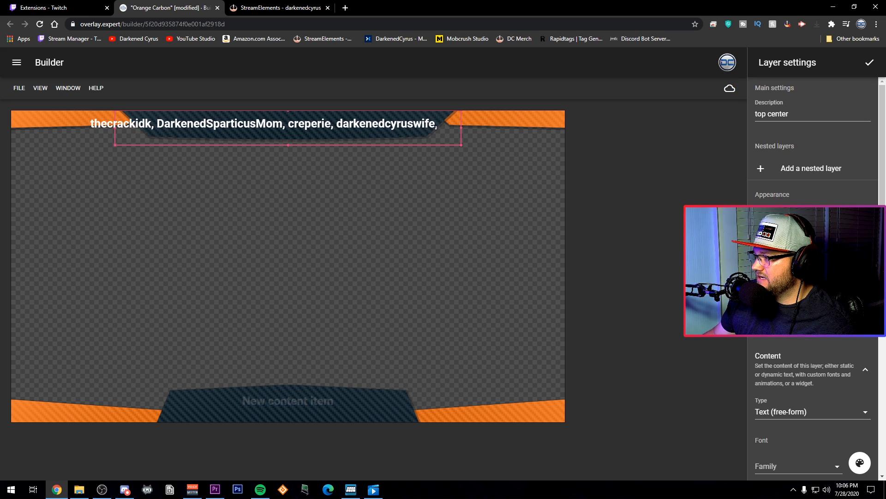
click(869, 64)
Add a new panel layer to the overlay and look through its available settings.
scroll(813, 138, down, 2)
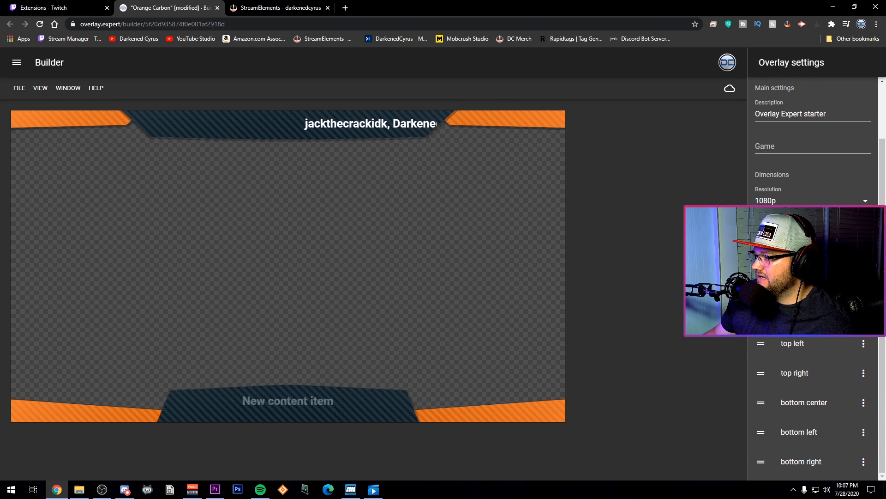
click(809, 255)
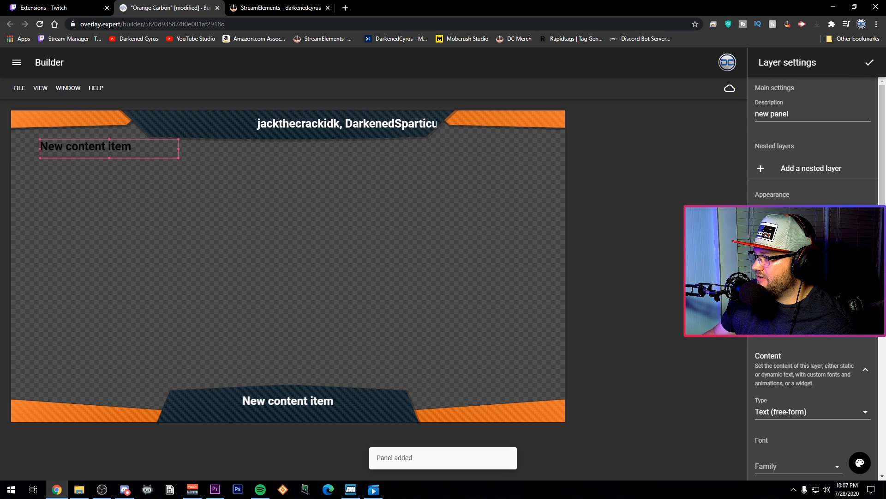
scroll(813, 277, down, 2)
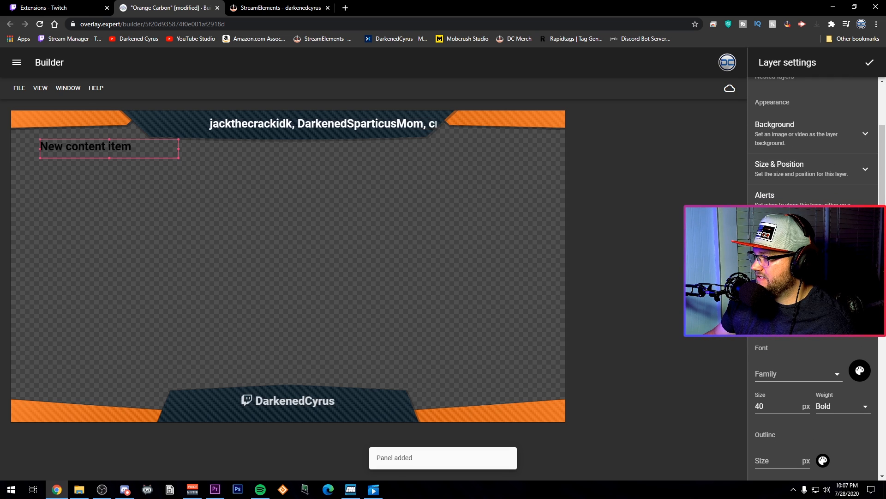
scroll(811, 268, down, 9)
scroll(812, 268, up, 11)
Set the new panel's background to the dark 560 × 360 px video inlay frame from the By Overlay image collection.
click(811, 261)
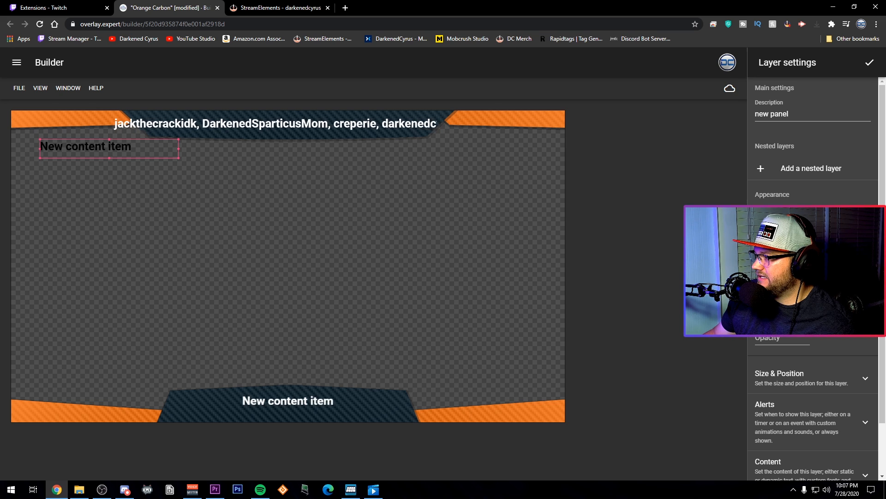
click(803, 254)
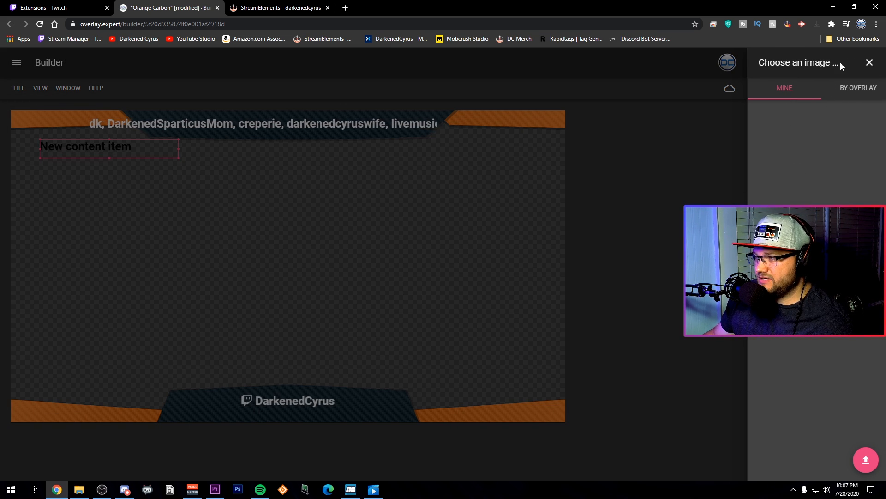
click(855, 88)
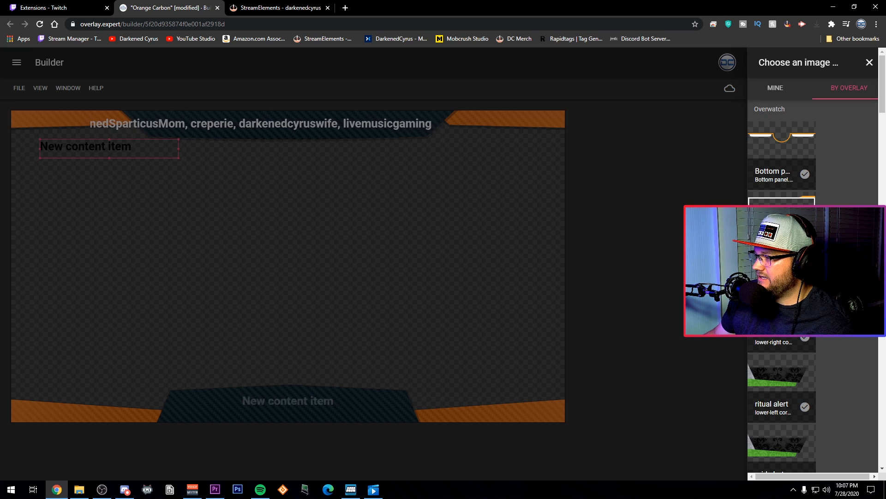
scroll(780, 176, down, 5)
scroll(797, 190, down, 10)
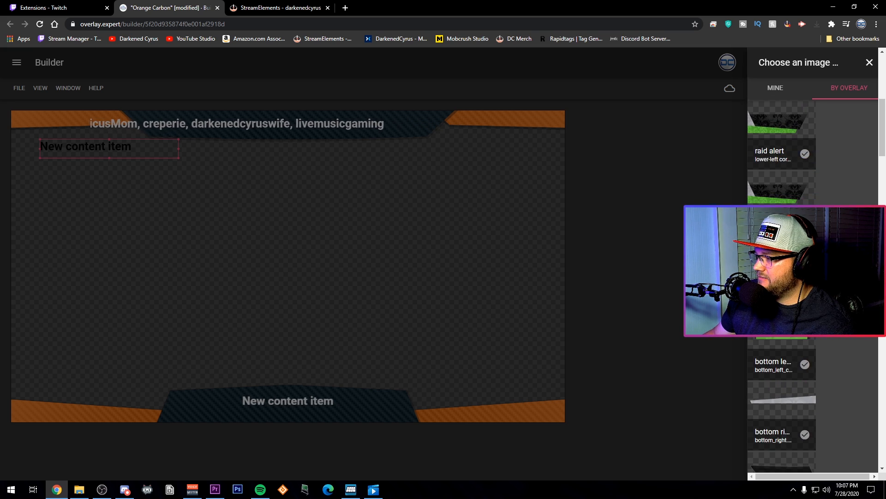
scroll(782, 286, down, 6)
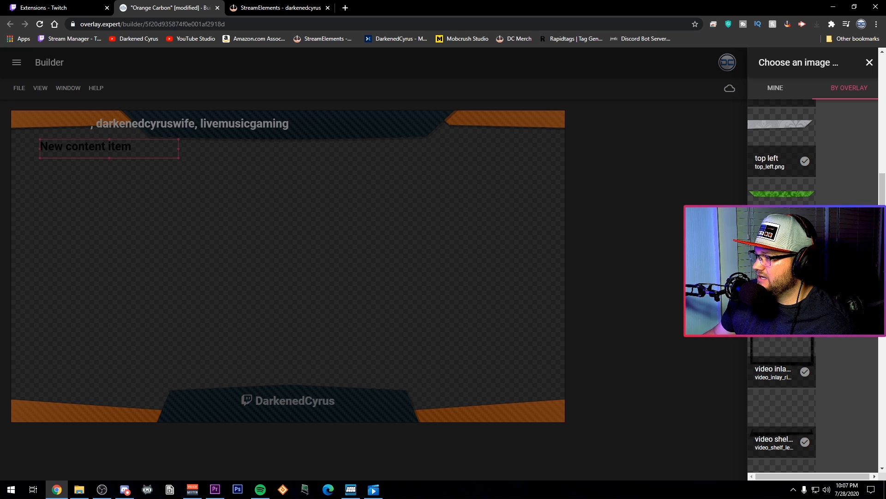
click(805, 302)
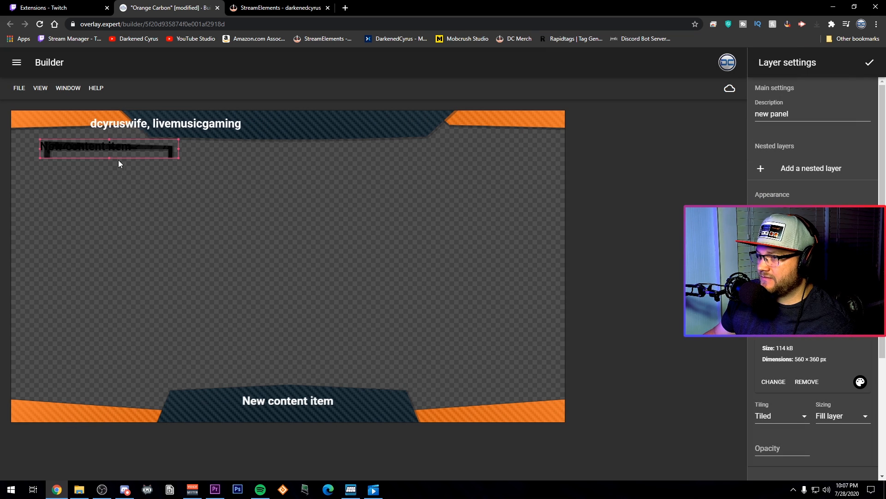
Move the new panel to the overlay's left edge above the bottom left graphic and enlarge it into a webcam-sized frame.
drag(106, 157, 94, 224)
drag(111, 181, 83, 321)
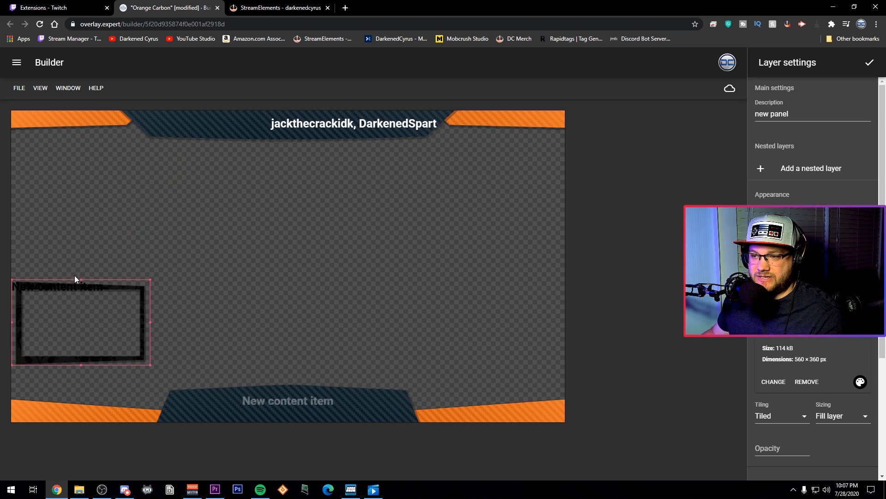
drag(80, 278, 81, 254)
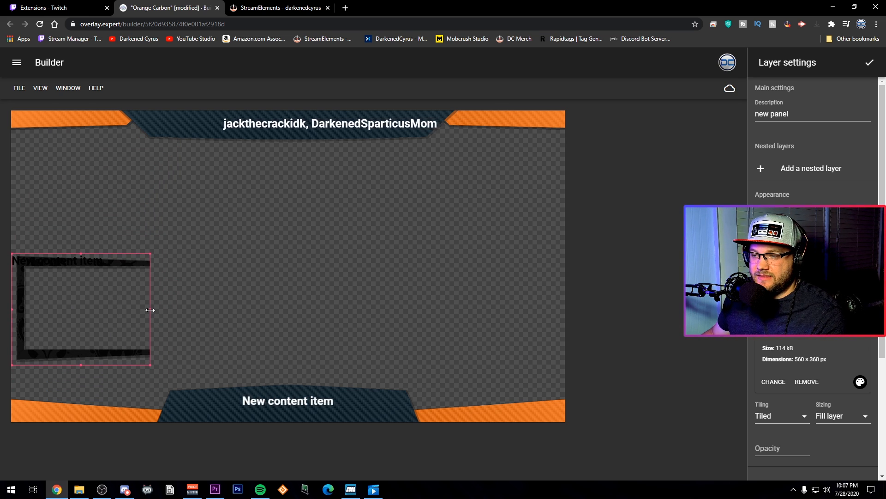
drag(151, 309, 188, 316)
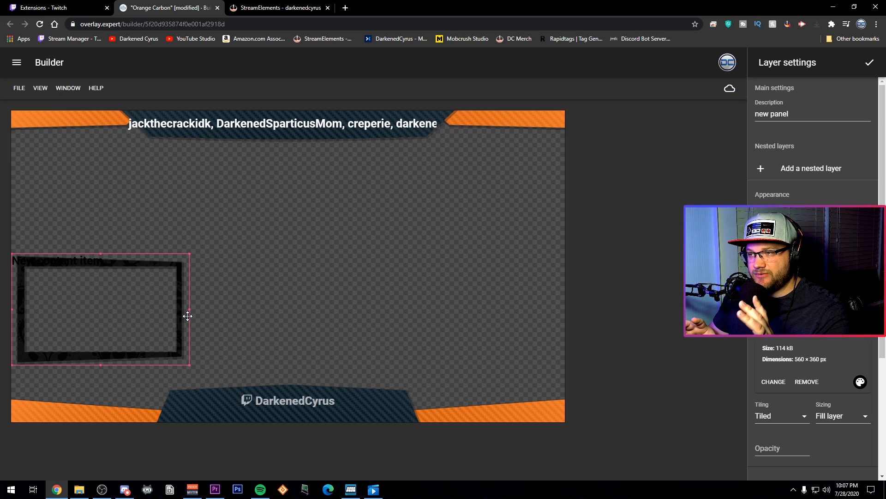
Save the modified Orange Carbon overlay.
click(19, 88)
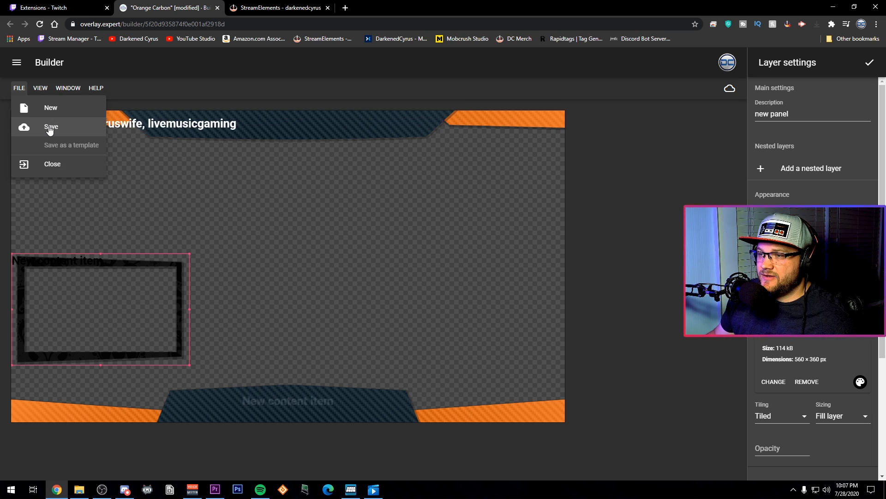
click(52, 127)
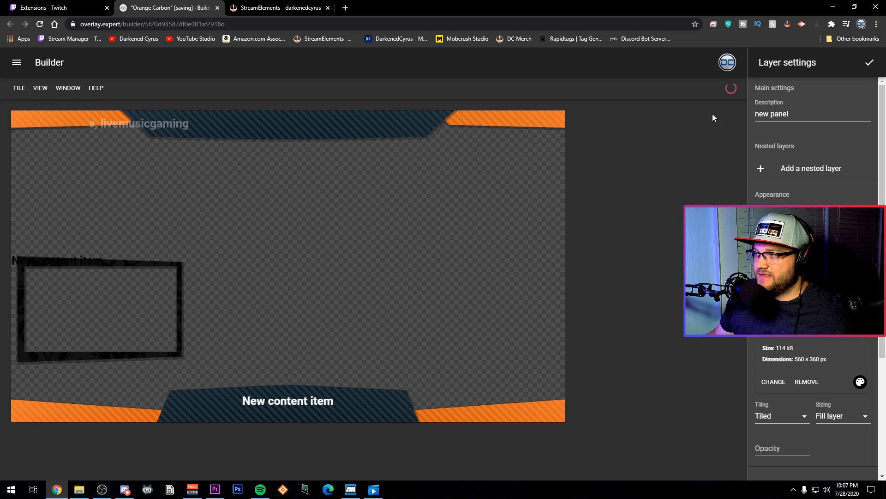
Switch back to Twitch's Extensions page and close the Overlay Expert configuration dialog.
click(16, 63)
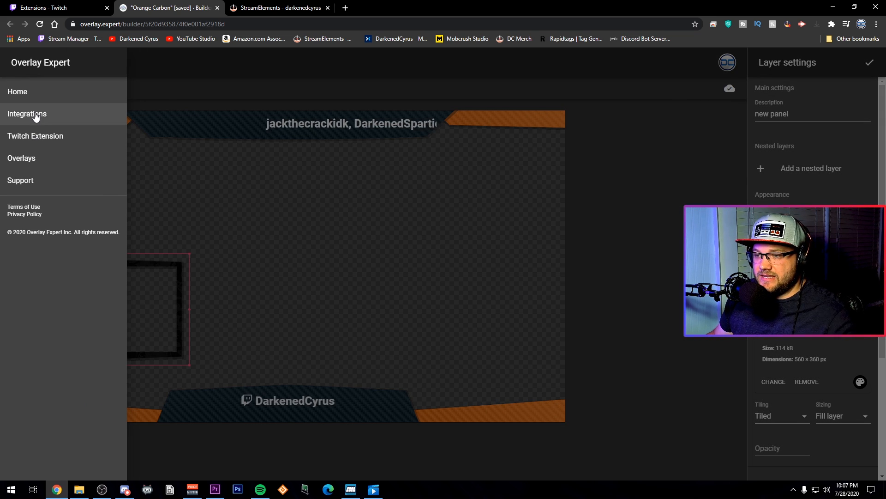
click(47, 7)
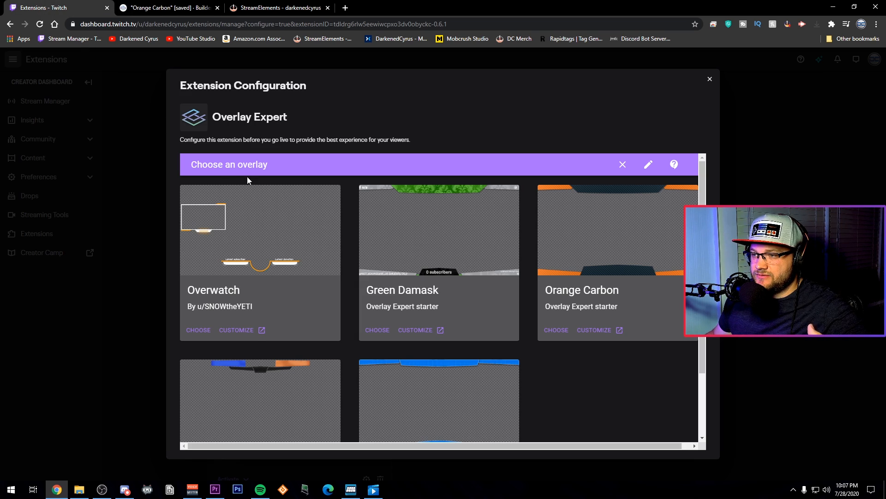
click(710, 79)
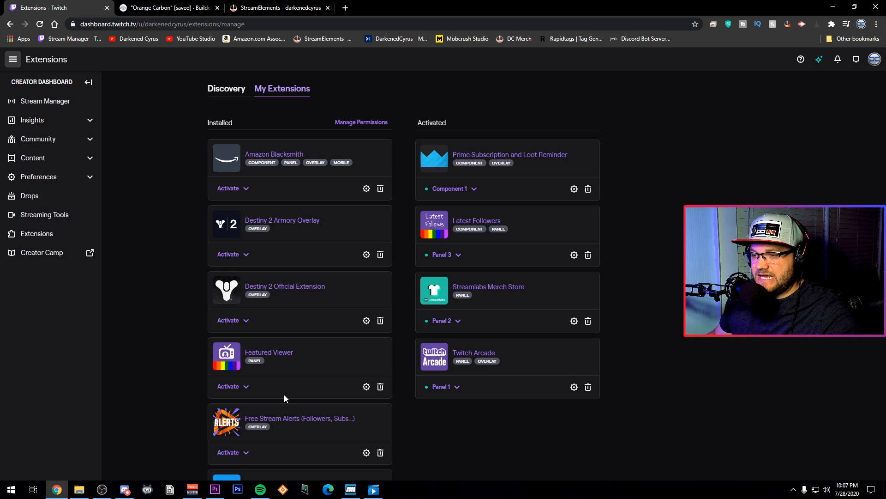